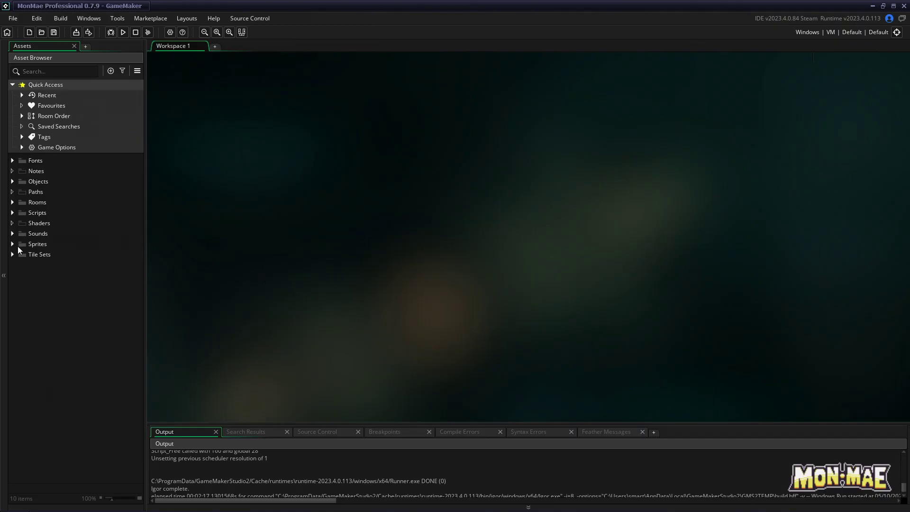
Open the spr_players_index sprite from the Sprites > Player folder.
{"action": "left_click", "coordinate": [12, 245]}
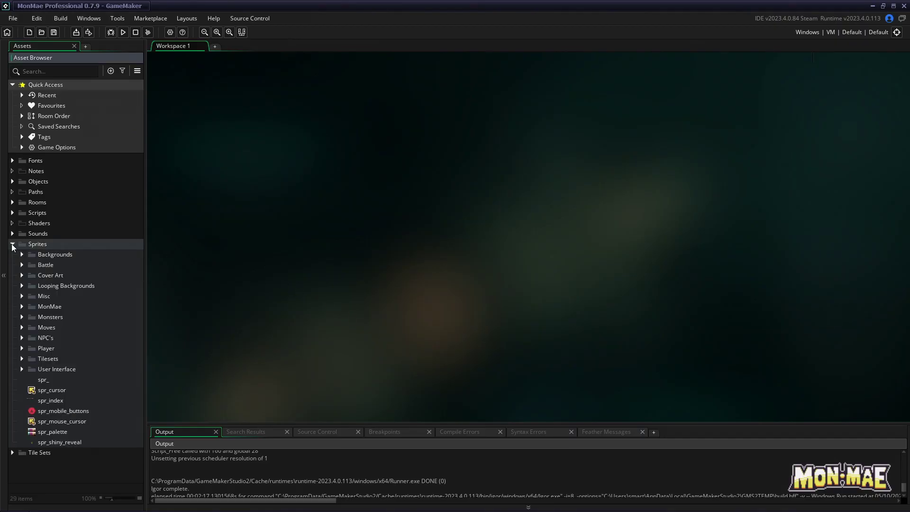
{"action": "left_click", "coordinate": [22, 348]}
{"action": "scroll", "coordinate": [67, 369], "scroll_direction": "down", "scroll_amount": 1}
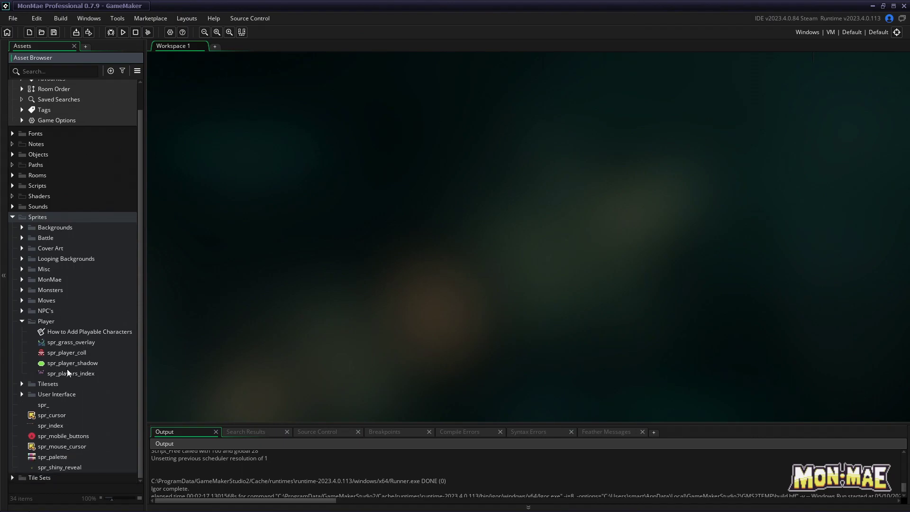
{"action": "left_click", "coordinate": [74, 373]}
{"action": "double_click", "coordinate": [78, 372]}
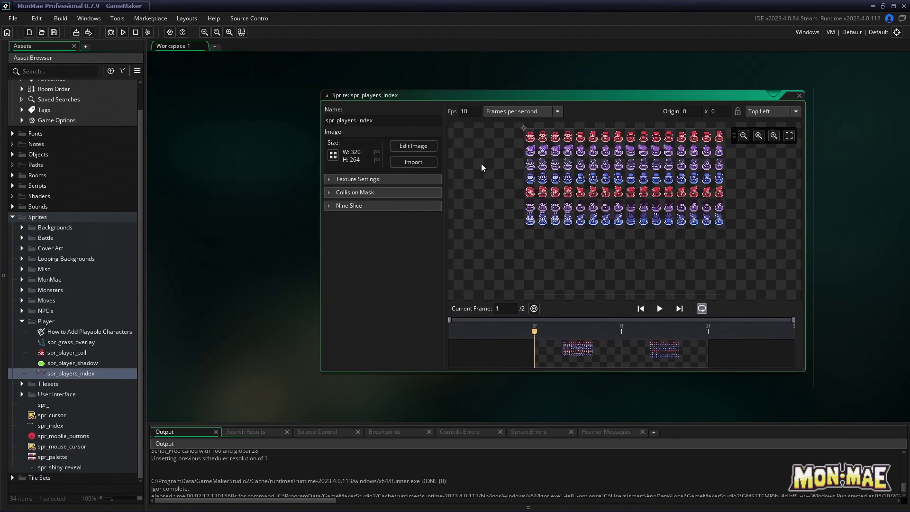
Inspect the sprite sheet's grid and zoom in the image editor, then return to Workspace 1.
{"action": "left_click", "coordinate": [412, 146]}
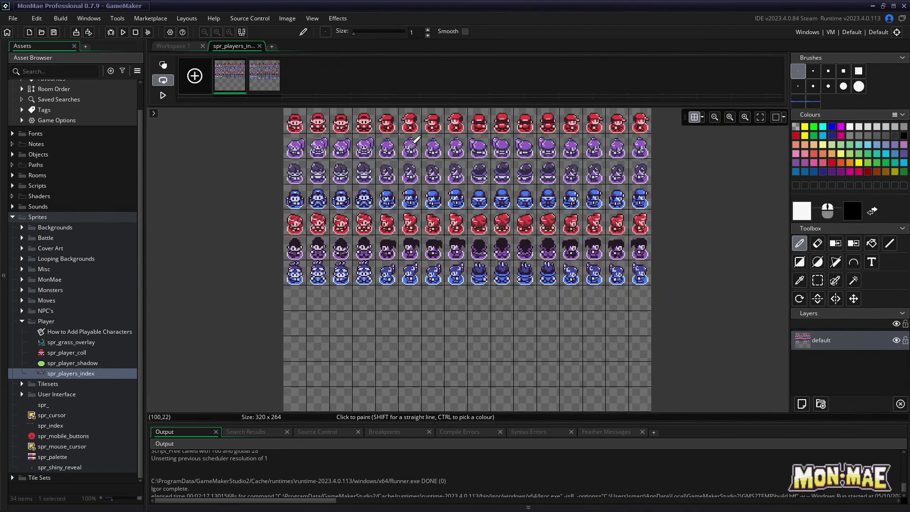
{"action": "left_click", "coordinate": [701, 119]}
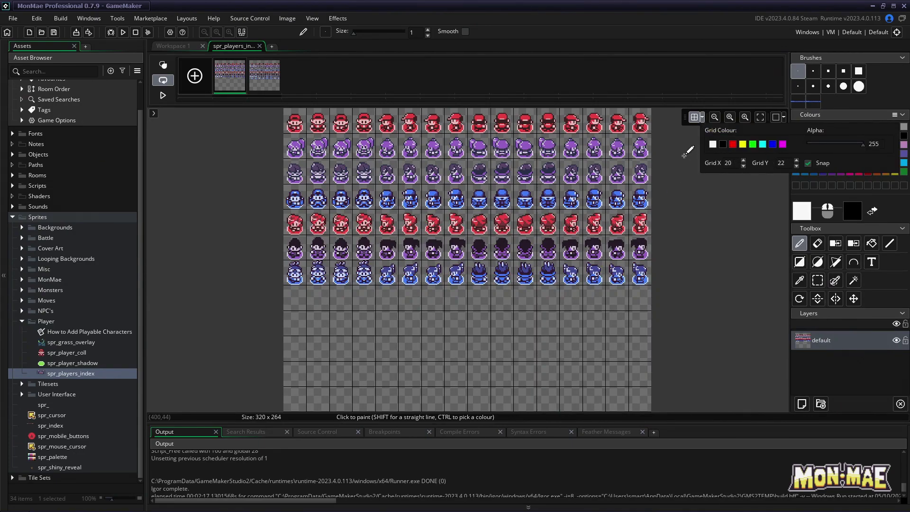
{"action": "left_click", "coordinate": [745, 119]}
{"action": "left_click", "coordinate": [744, 118]}
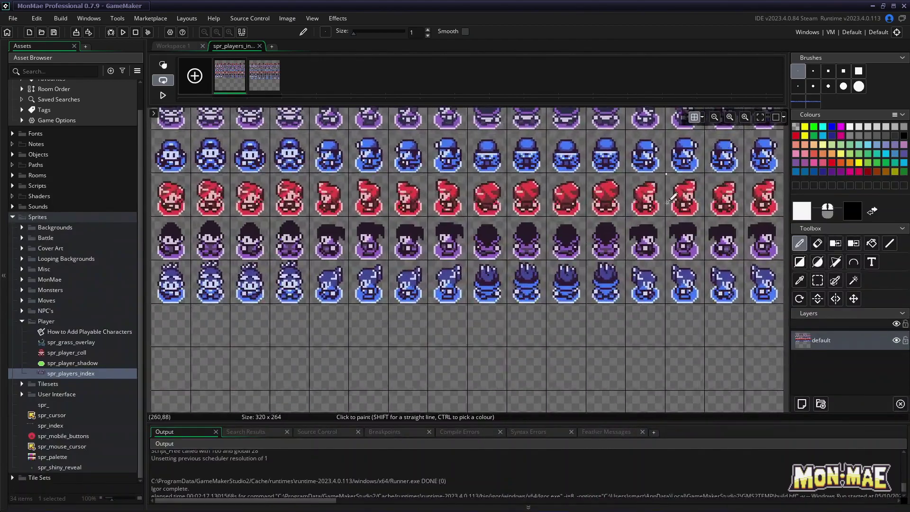
{"action": "left_click", "coordinate": [715, 117]}
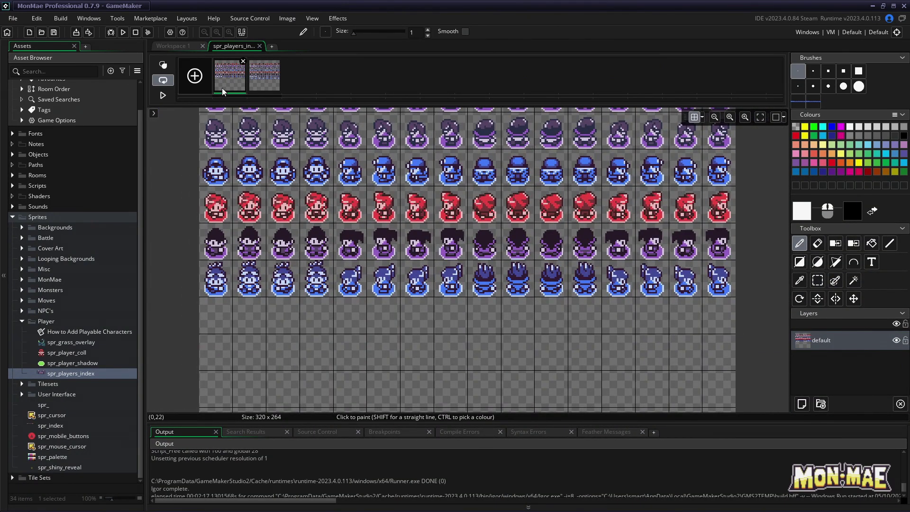
{"action": "left_click", "coordinate": [188, 50]}
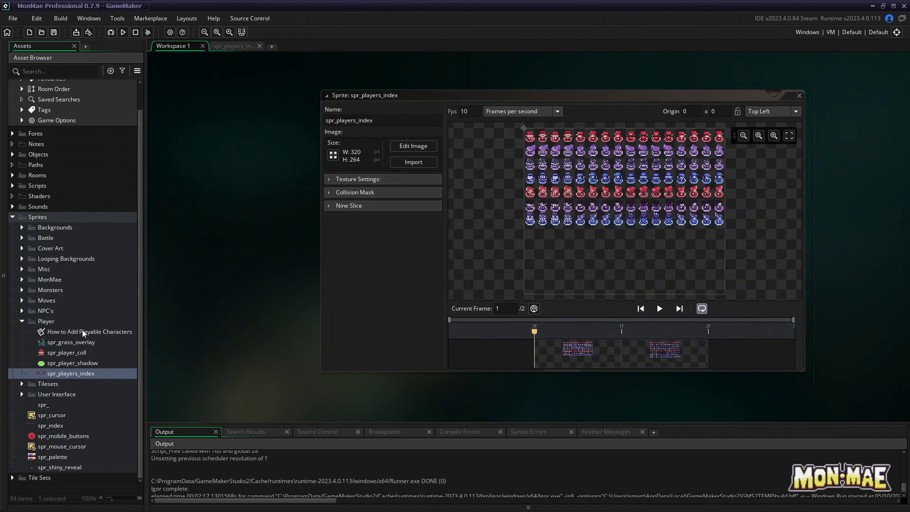
{"action": "right_click", "coordinate": [49, 323]}
Create a new sprite in the Player folder by importing player_strip_for_tutorial.png.
{"action": "mouse_move", "coordinate": [78, 327]}
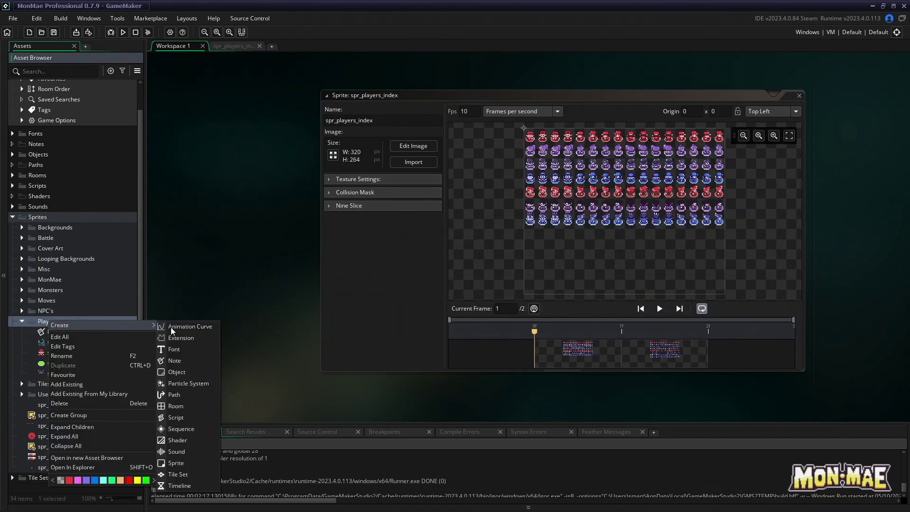
{"action": "left_click", "coordinate": [182, 463]}
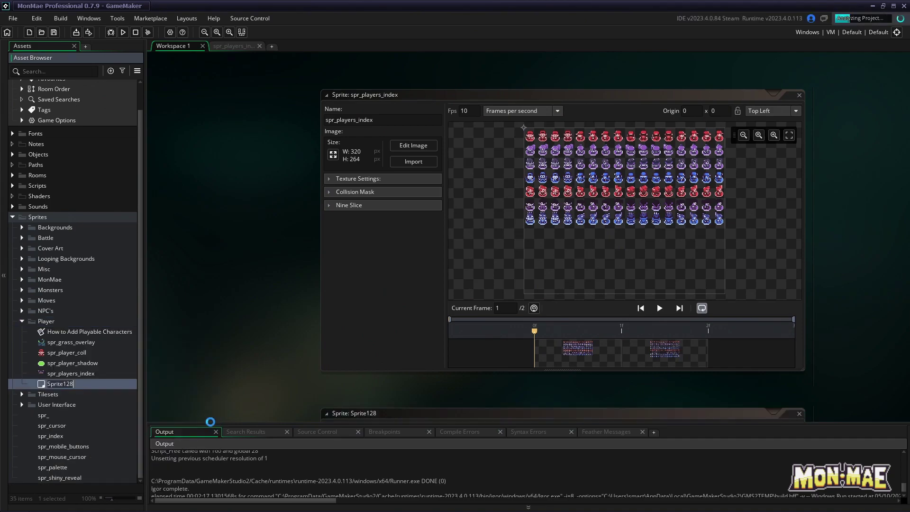
{"action": "left_click", "coordinate": [411, 159]}
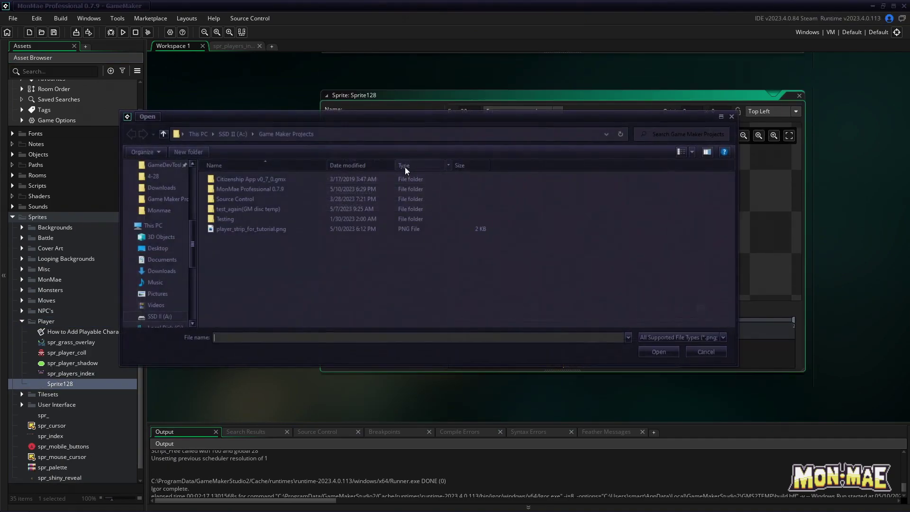
{"action": "double_click", "coordinate": [263, 229]}
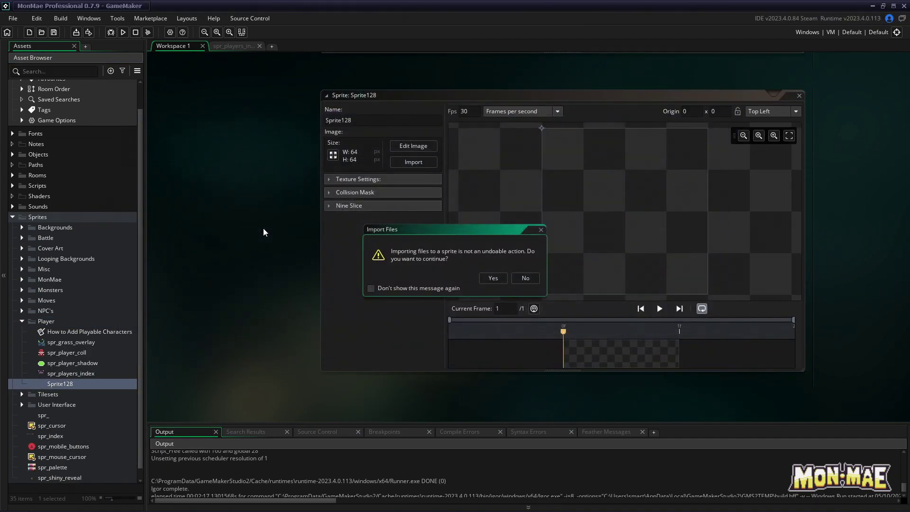
{"action": "left_click", "coordinate": [485, 278]}
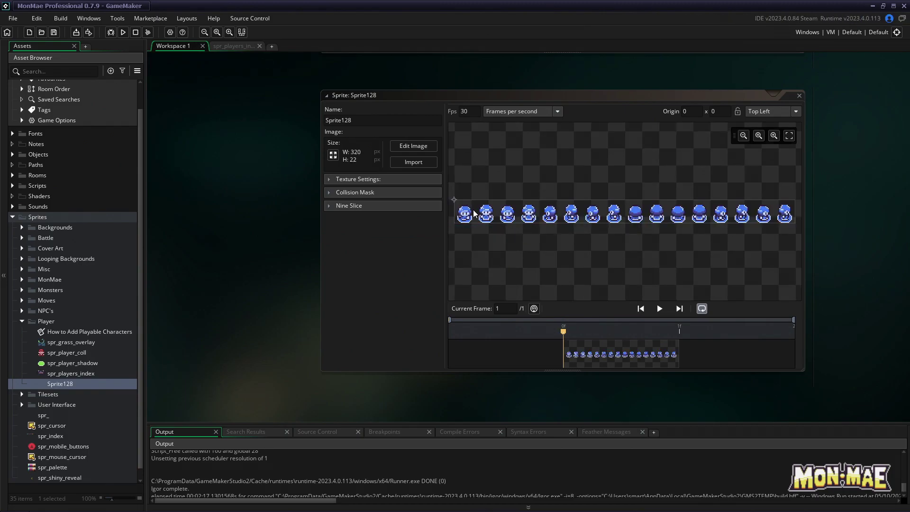
Copy the whole blue strip and paste it into spr_players_index as a new row.
{"action": "left_click", "coordinate": [412, 145]}
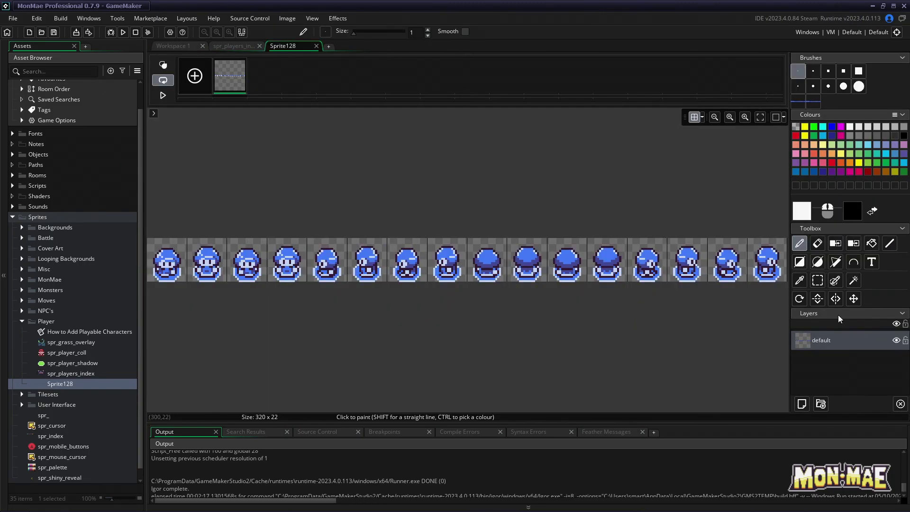
{"action": "left_click", "coordinate": [818, 281]}
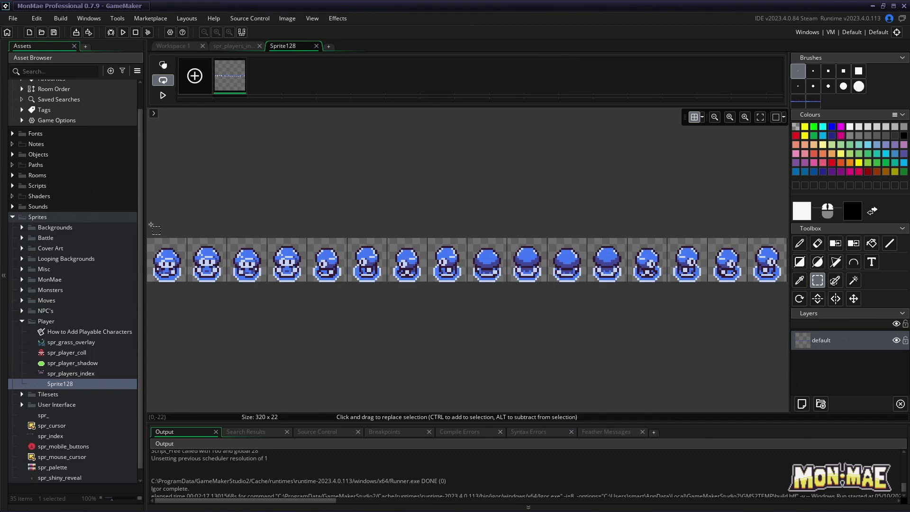
{"action": "left_click_drag", "start_coordinate": [148, 195], "coordinate": [796, 323]}
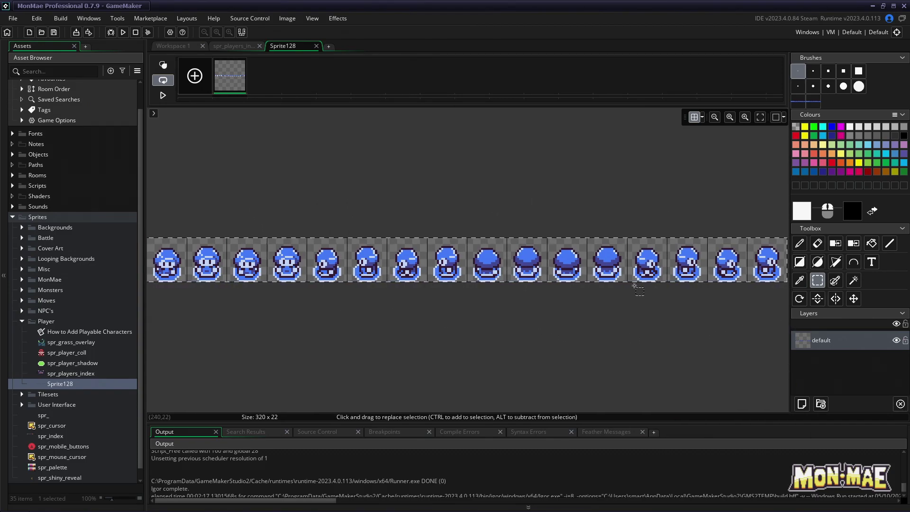
{"action": "left_click", "coordinate": [287, 18]}
{"action": "left_click", "coordinate": [297, 38]}
{"action": "left_click", "coordinate": [247, 46]}
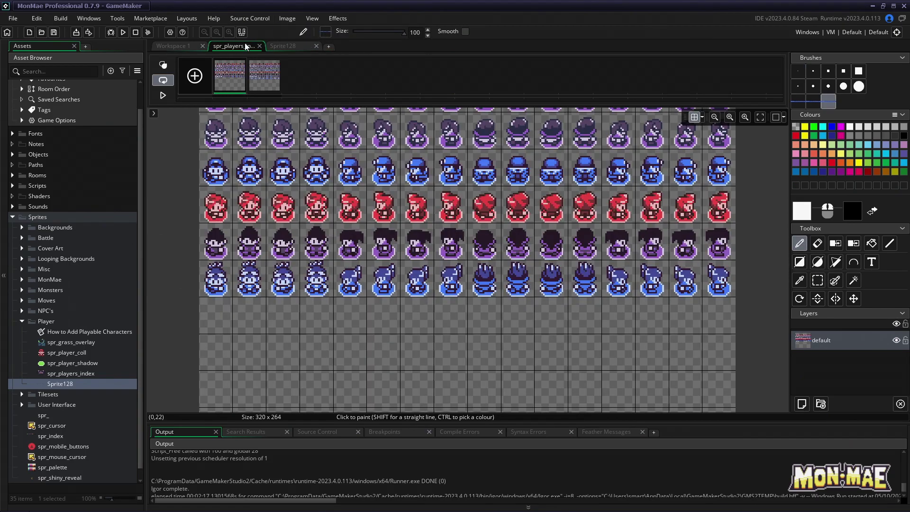
{"action": "key", "text": "ctrl+v"}
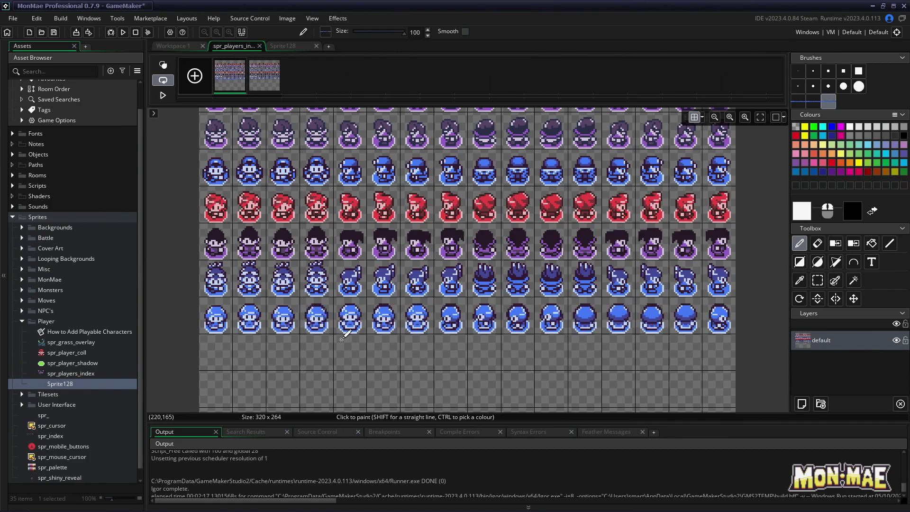
{"action": "left_click", "coordinate": [300, 46]}
{"action": "left_click", "coordinate": [316, 46]}
{"action": "left_click", "coordinate": [259, 46]}
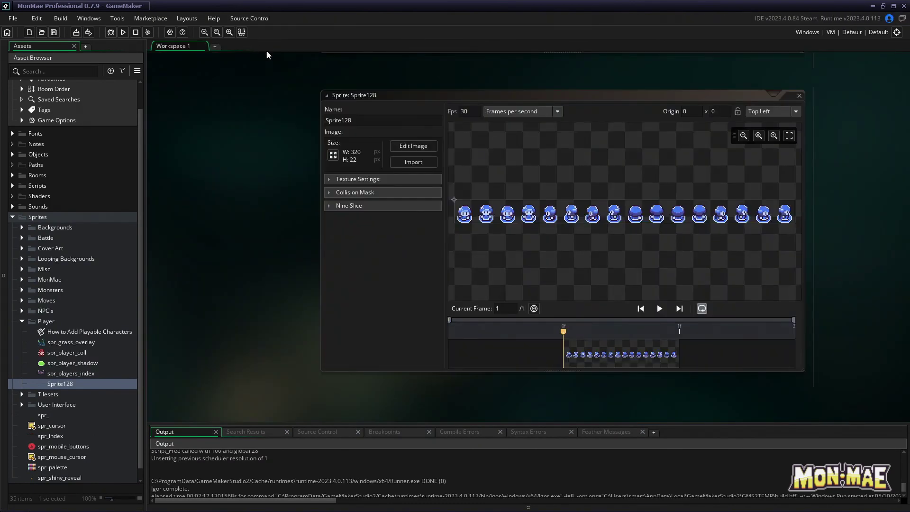
Close both sprite windows and delete the temporary Sprite128 asset.
{"action": "left_click", "coordinate": [800, 94]}
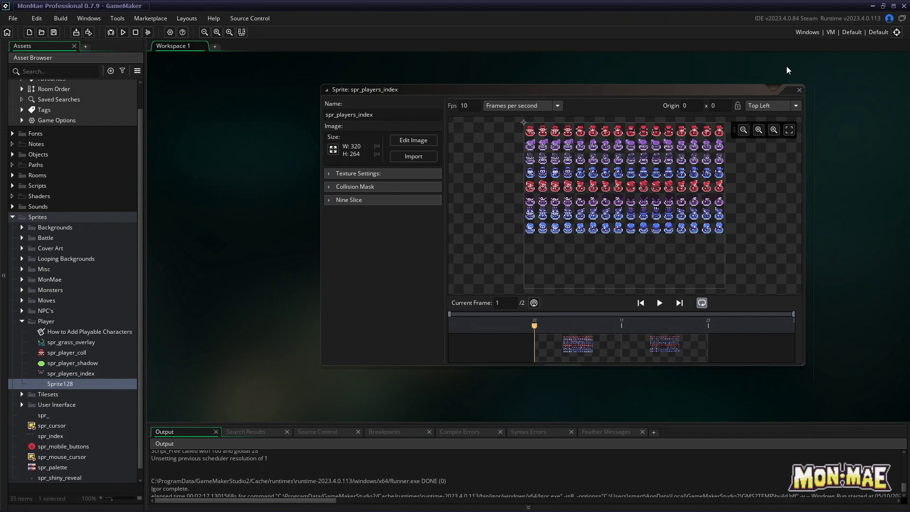
{"action": "left_click", "coordinate": [800, 90]}
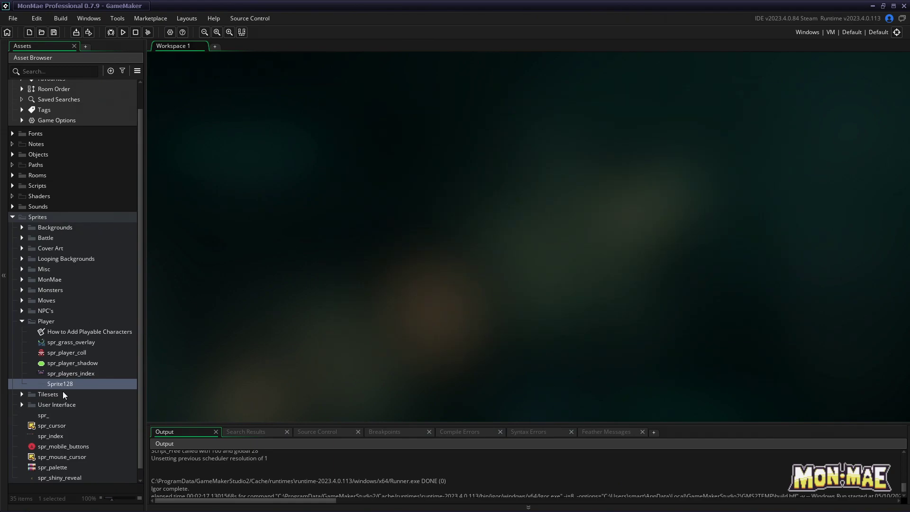
{"action": "right_click", "coordinate": [72, 383]}
{"action": "left_click", "coordinate": [88, 311]}
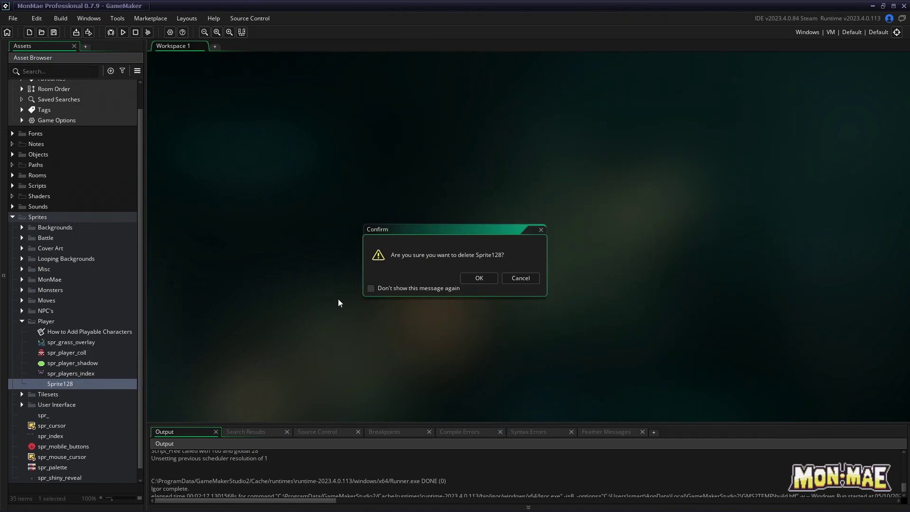
{"action": "left_click", "coordinate": [479, 277]}
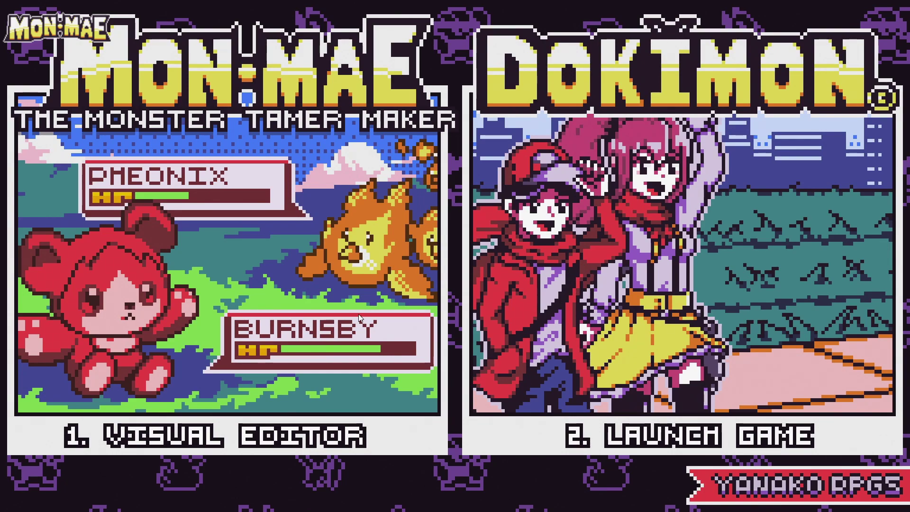
Open the Visual Editor from the Mon:Mae launcher and show its Player page.
{"action": "left_click", "coordinate": [231, 260]}
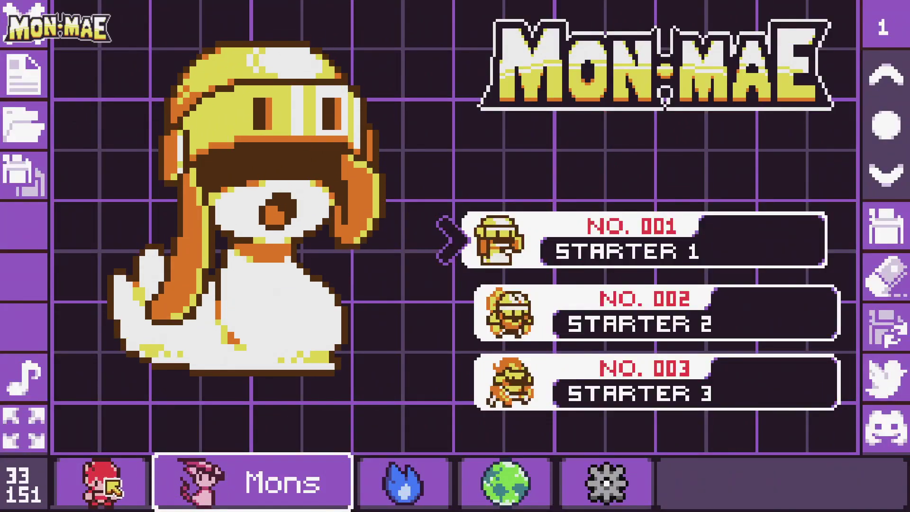
{"action": "left_click", "coordinate": [112, 479]}
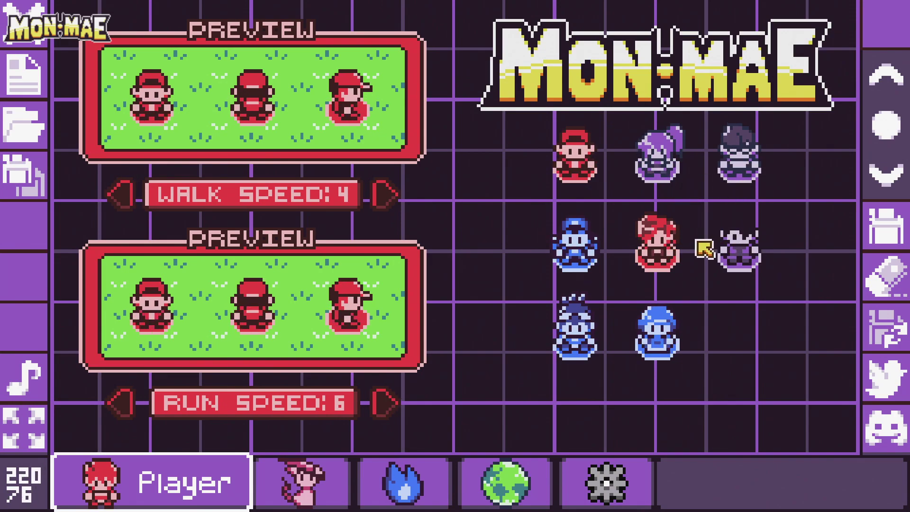
Preview the blue character as the player and set the walk speed to 8.
{"action": "left_click", "coordinate": [662, 335]}
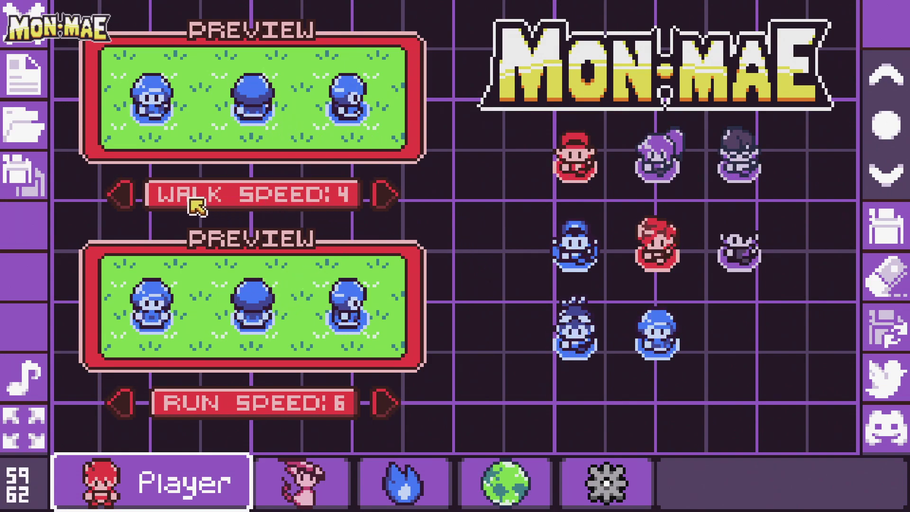
{"action": "left_click", "coordinate": [126, 195]}
{"action": "left_click", "coordinate": [123, 195]}
{"action": "left_click", "coordinate": [121, 195]}
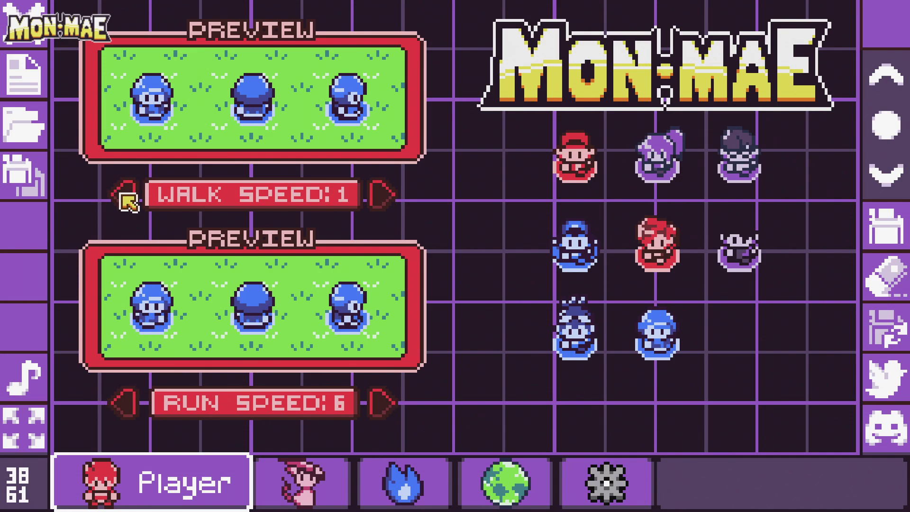
{"action": "left_click", "coordinate": [387, 195]}
{"action": "left_click", "coordinate": [387, 195]}
{"action": "left_click", "coordinate": [387, 195]}
{"action": "left_click", "coordinate": [387, 196]}
{"action": "left_click", "coordinate": [388, 196]}
{"action": "left_click", "coordinate": [388, 196]}
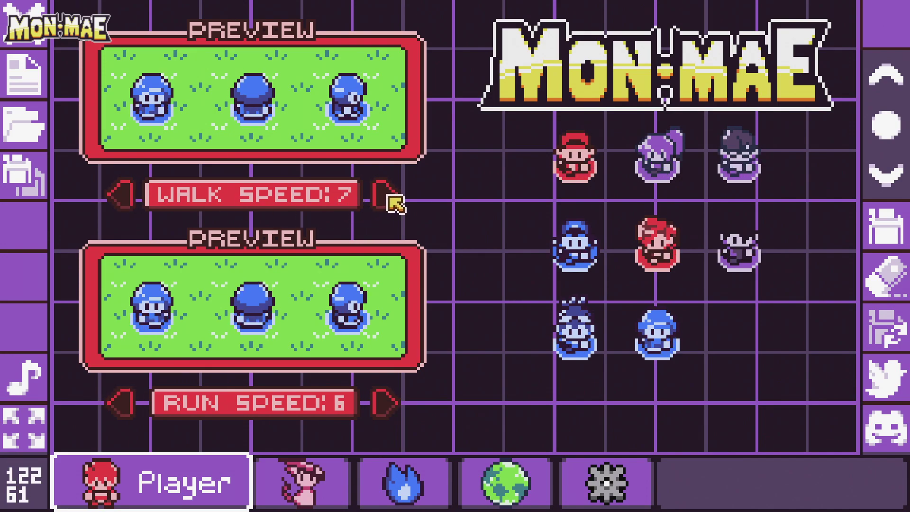
{"action": "left_click", "coordinate": [387, 196]}
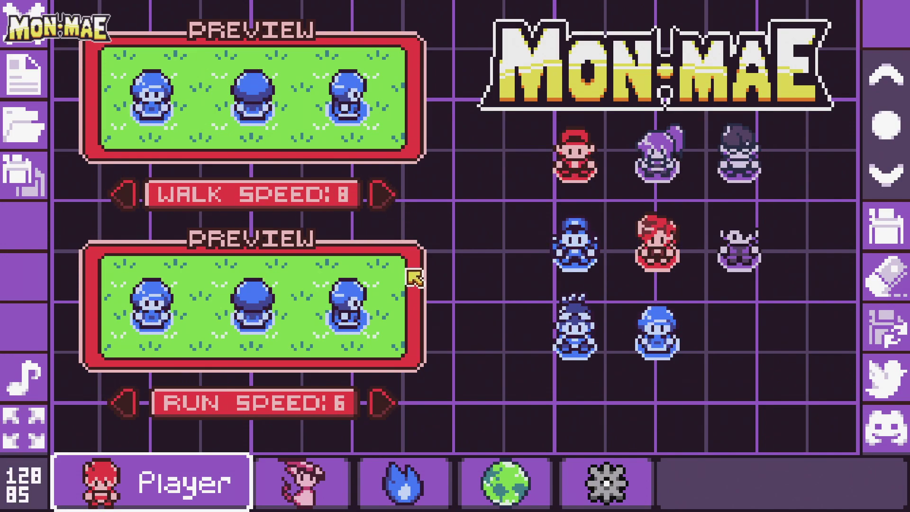
Adjust the run speed, lowering it to 2 and then raising it again.
{"action": "left_click", "coordinate": [125, 409]}
{"action": "left_click", "coordinate": [125, 408]}
{"action": "left_click", "coordinate": [125, 409]}
{"action": "left_click", "coordinate": [125, 408]}
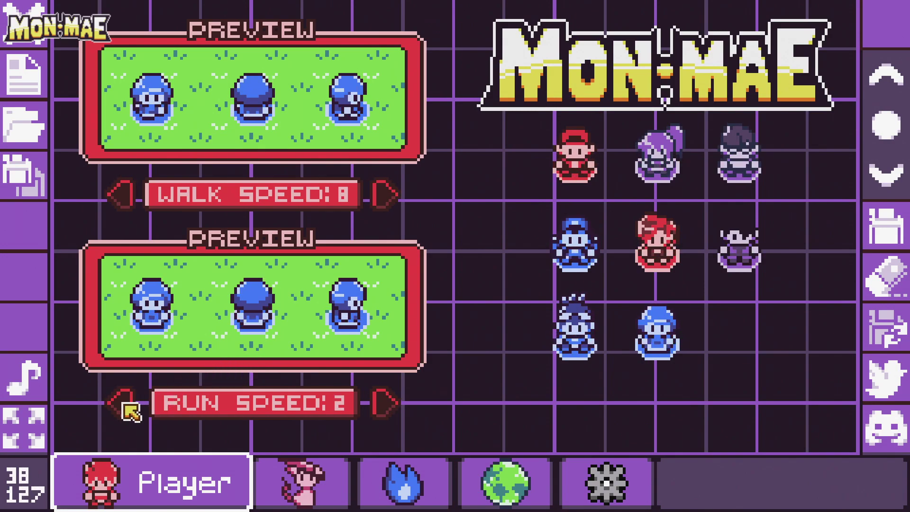
{"action": "left_click", "coordinate": [388, 406]}
{"action": "left_click", "coordinate": [387, 406]}
{"action": "left_click", "coordinate": [388, 406]}
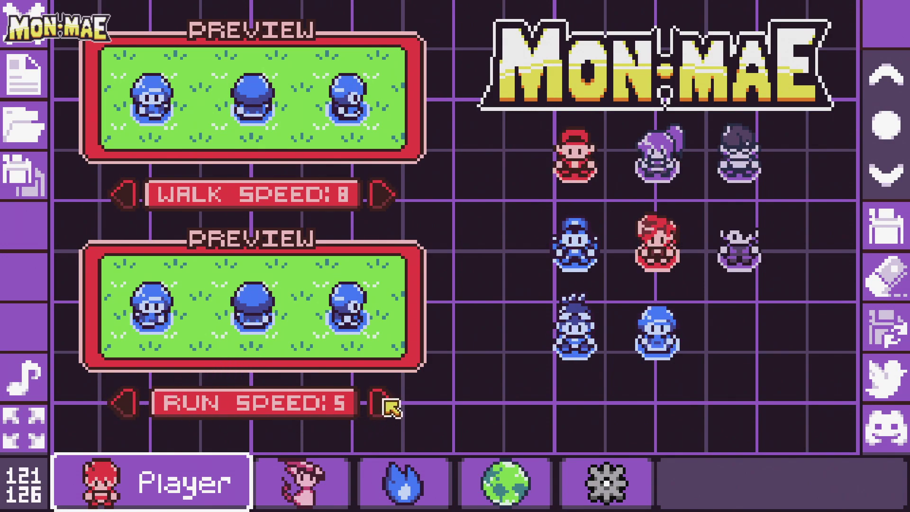
{"action": "left_click", "coordinate": [388, 406]}
{"action": "left_click", "coordinate": [388, 406]}
{"action": "left_click", "coordinate": [388, 406]}
{"action": "left_click", "coordinate": [389, 407]}
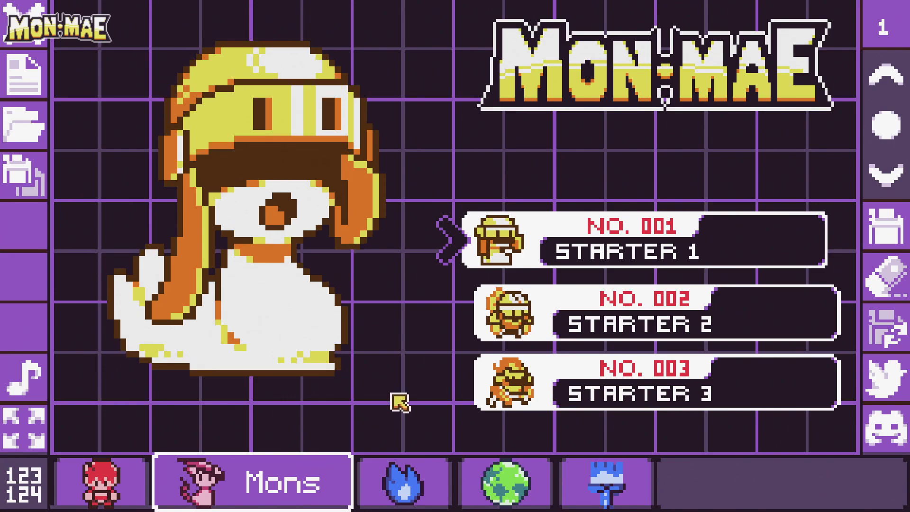
Browse the monster list forward to No. 018 and back to No. 001.
{"action": "scroll", "coordinate": [697, 238], "scroll_direction": "down", "scroll_amount": 3}
{"action": "scroll", "coordinate": [714, 240], "scroll_direction": "down", "scroll_amount": 5}
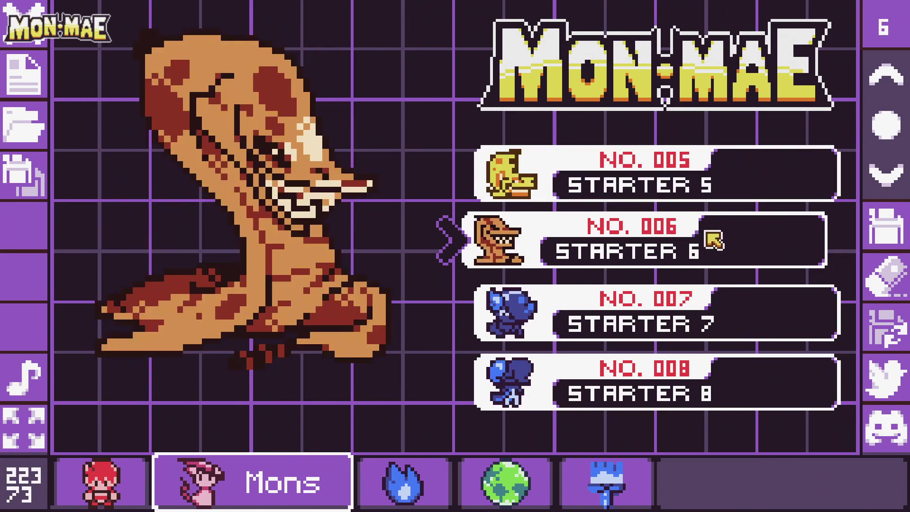
{"action": "scroll", "coordinate": [714, 240], "scroll_direction": "up", "scroll_amount": 4}
{"action": "scroll", "coordinate": [714, 240], "scroll_direction": "up", "scroll_amount": 4}
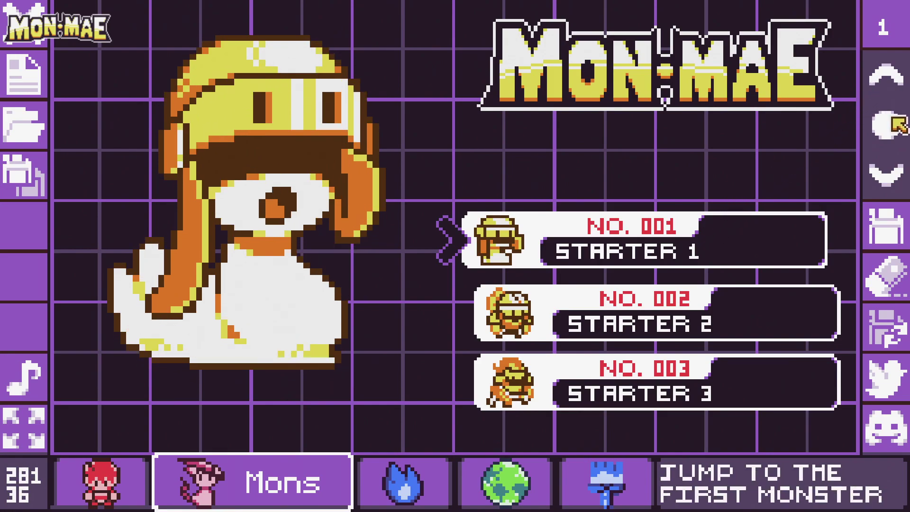
{"action": "left_click_drag", "start_coordinate": [898, 180], "coordinate": [898, 180]}
{"action": "left_click", "coordinate": [899, 180]}
{"action": "left_click", "coordinate": [899, 180]}
{"action": "left_click", "coordinate": [899, 181]}
{"action": "left_click", "coordinate": [898, 180]}
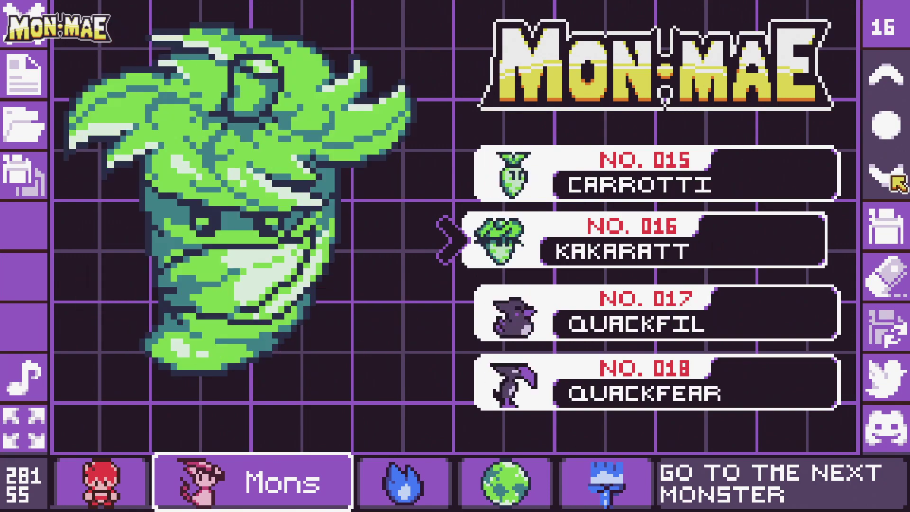
{"action": "left_click", "coordinate": [899, 180]}
{"action": "left_click", "coordinate": [898, 180]}
{"action": "left_click", "coordinate": [899, 180]}
{"action": "left_click", "coordinate": [892, 128]}
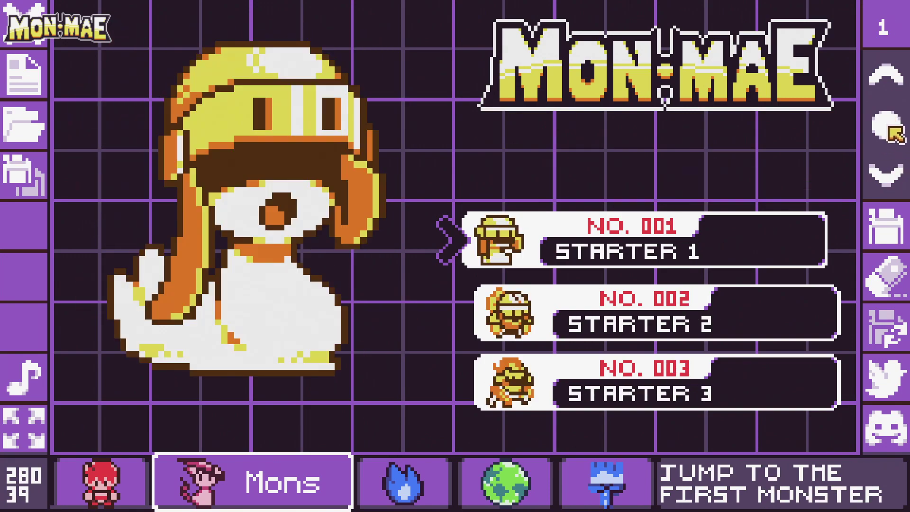
{"action": "left_click", "coordinate": [893, 179]}
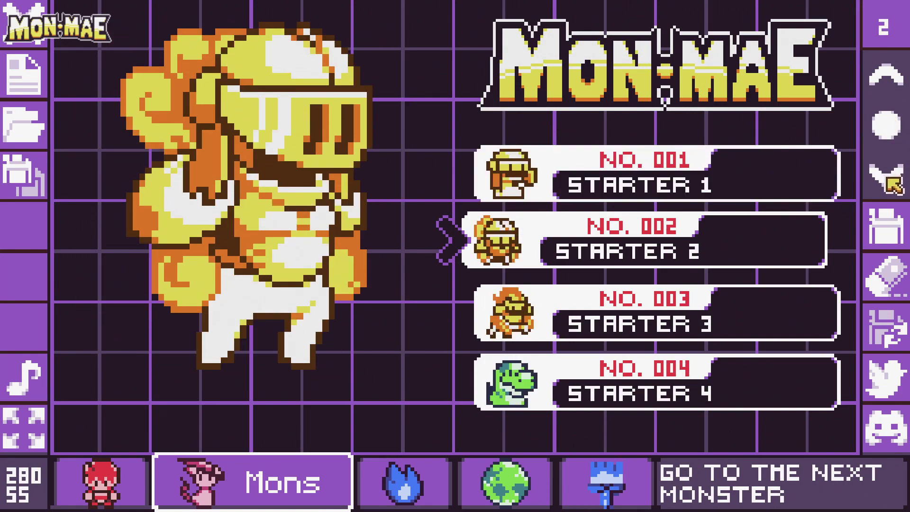
{"action": "left_click", "coordinate": [894, 179]}
{"action": "left_click", "coordinate": [894, 179]}
{"action": "left_click", "coordinate": [893, 179]}
{"action": "left_click", "coordinate": [893, 179]}
{"action": "left_click", "coordinate": [883, 87]}
{"action": "left_click", "coordinate": [883, 87]}
{"action": "left_click", "coordinate": [884, 84]}
{"action": "left_click", "coordinate": [884, 83]}
{"action": "left_click", "coordinate": [884, 80]}
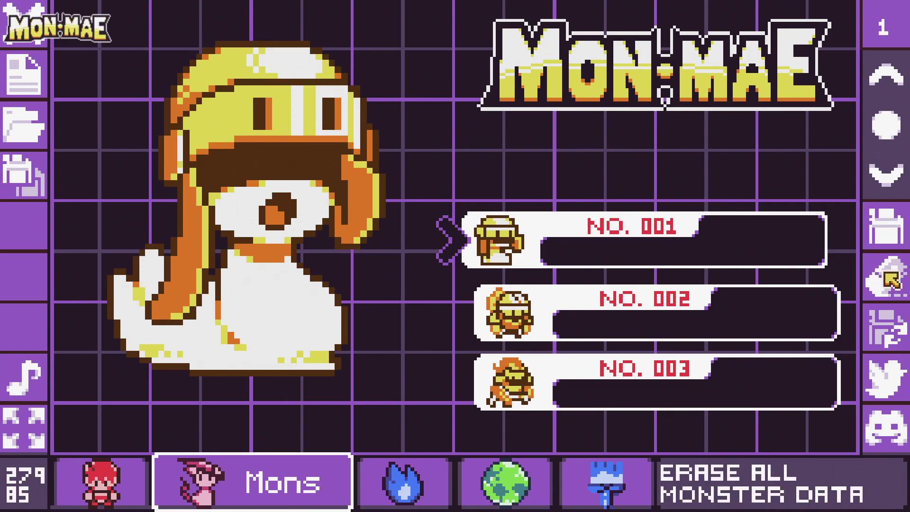
Load the save file, then erase the monster data, save, and load it again.
{"action": "scroll", "coordinate": [668, 328], "scroll_direction": "down", "scroll_amount": 7}
{"action": "scroll", "coordinate": [668, 328], "scroll_direction": "down", "scroll_amount": 7}
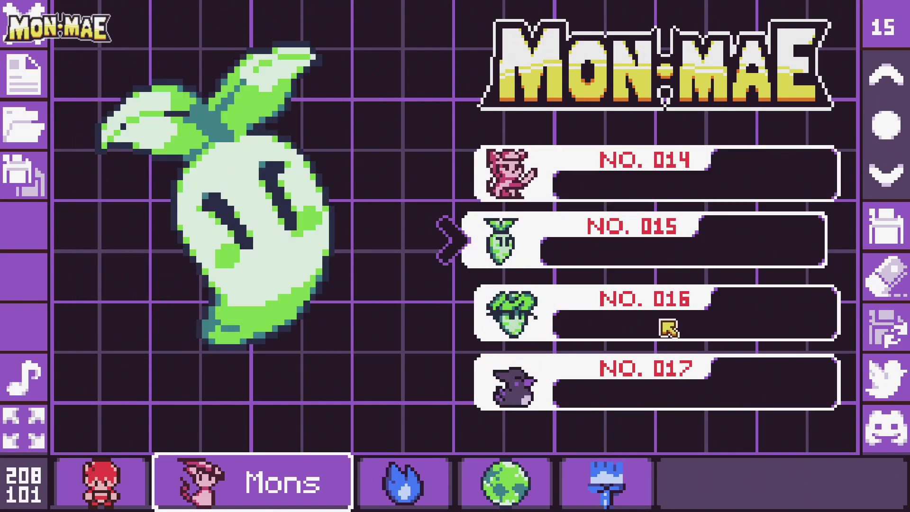
{"action": "scroll", "coordinate": [670, 327], "scroll_direction": "up", "scroll_amount": 14}
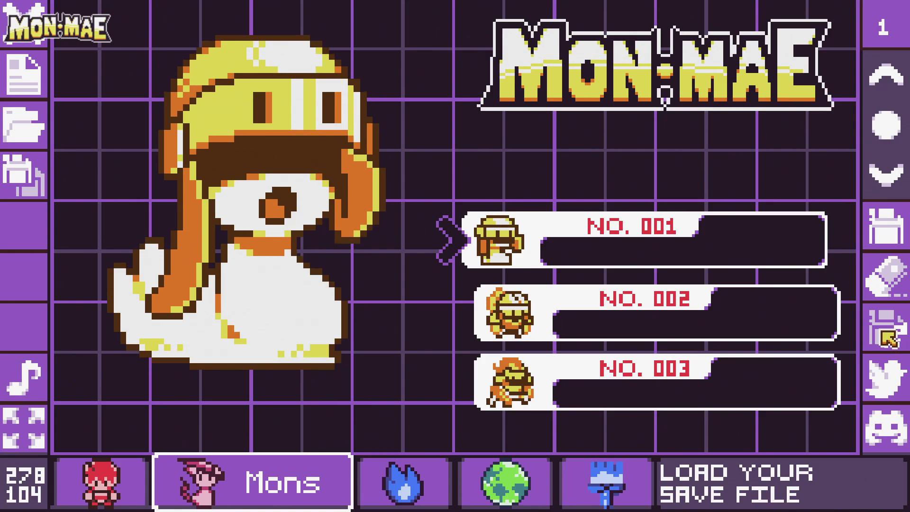
{"action": "left_click", "coordinate": [887, 338]}
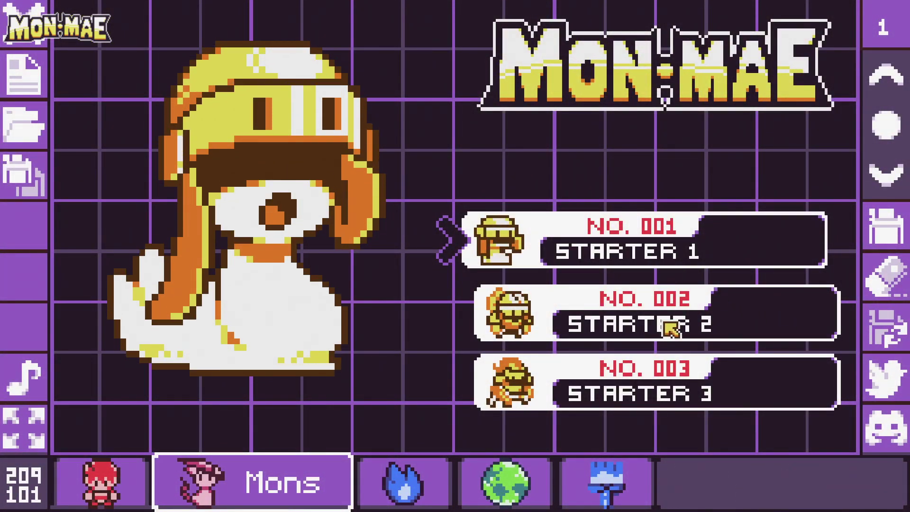
{"action": "scroll", "coordinate": [668, 341], "scroll_direction": "down", "scroll_amount": 8}
{"action": "scroll", "coordinate": [675, 337], "scroll_direction": "up", "scroll_amount": 3}
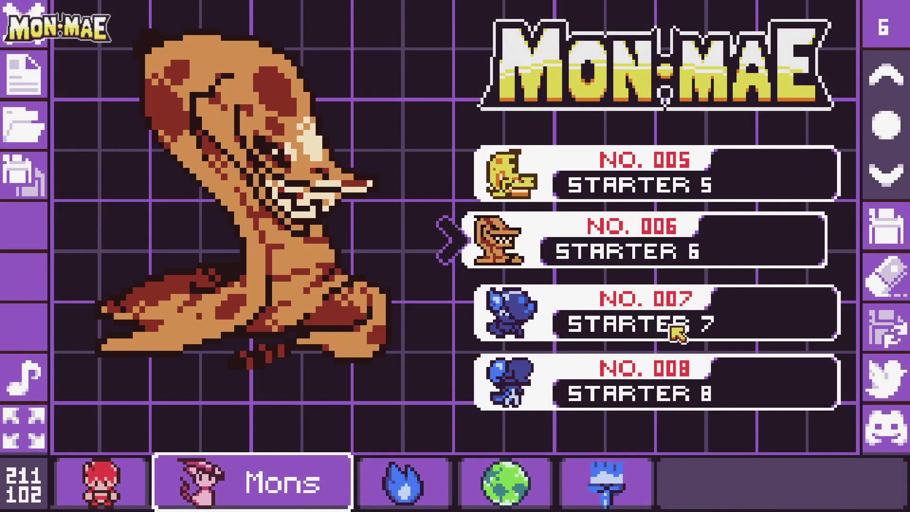
{"action": "scroll", "coordinate": [679, 332], "scroll_direction": "up", "scroll_amount": 5}
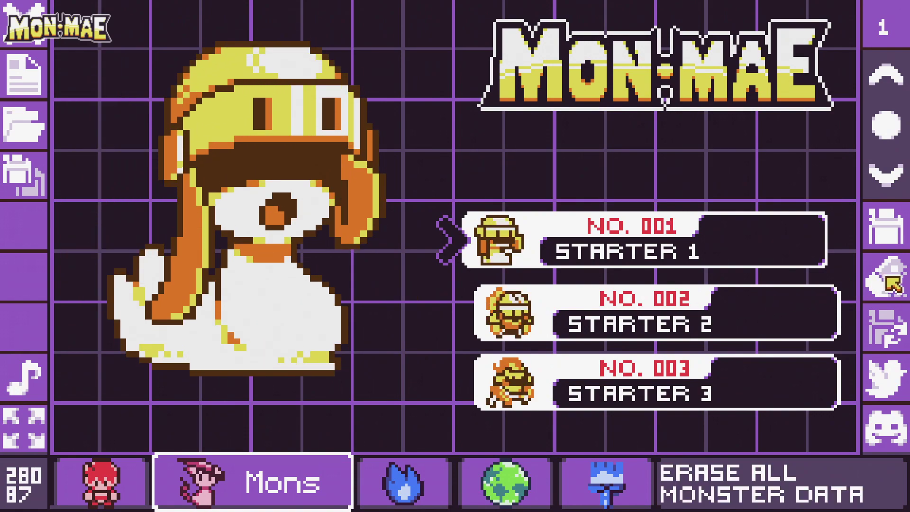
{"action": "left_click", "coordinate": [893, 285]}
{"action": "left_click", "coordinate": [893, 231]}
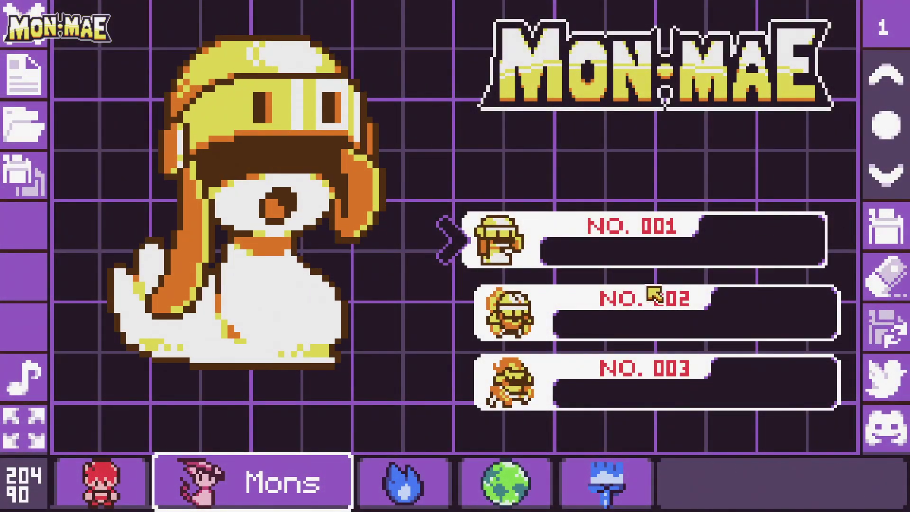
{"action": "left_click", "coordinate": [889, 332]}
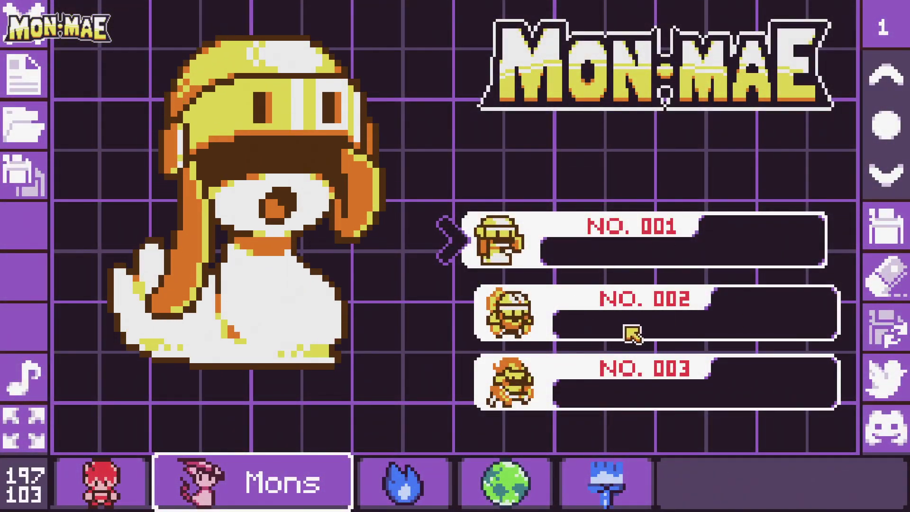
Load the default save data, save it, erase everything again, and reload from the save.
{"action": "left_click", "coordinate": [35, 83]}
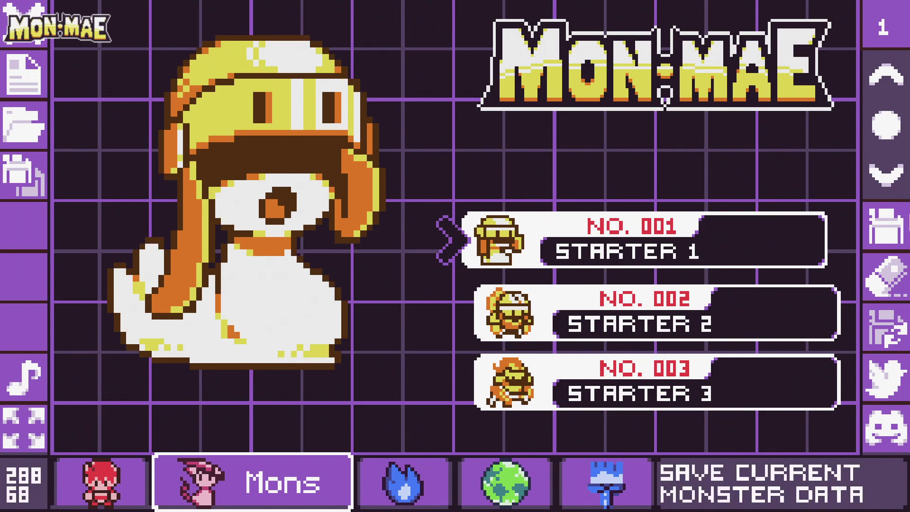
{"action": "left_click", "coordinate": [901, 227]}
{"action": "scroll", "coordinate": [772, 280], "scroll_direction": "down", "scroll_amount": 6}
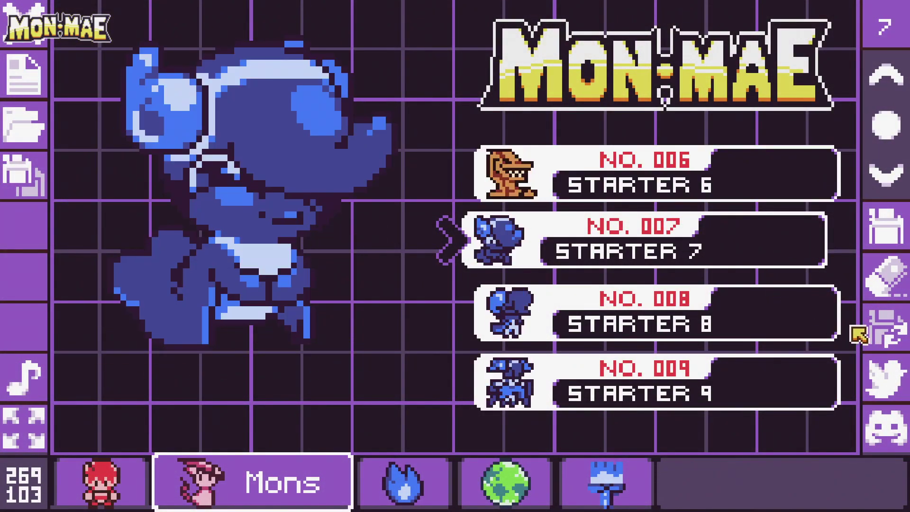
{"action": "left_click", "coordinate": [886, 278]}
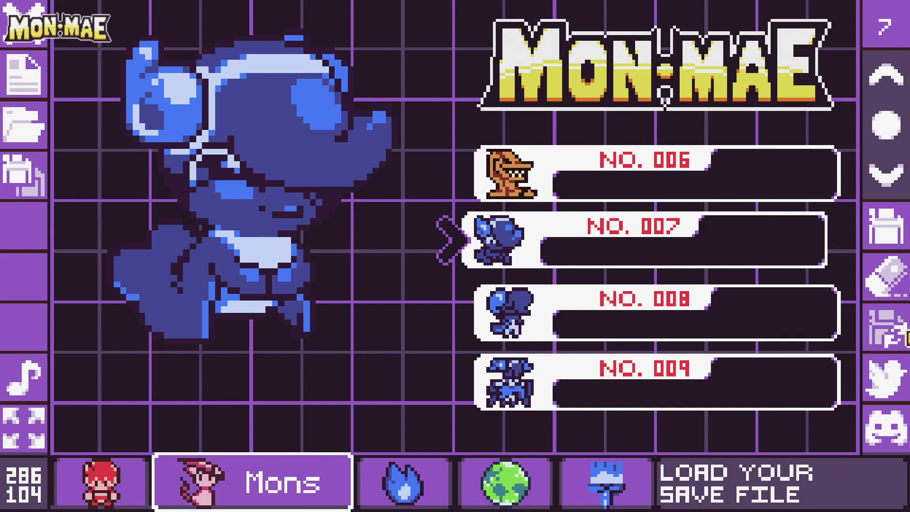
{"action": "left_click", "coordinate": [906, 338]}
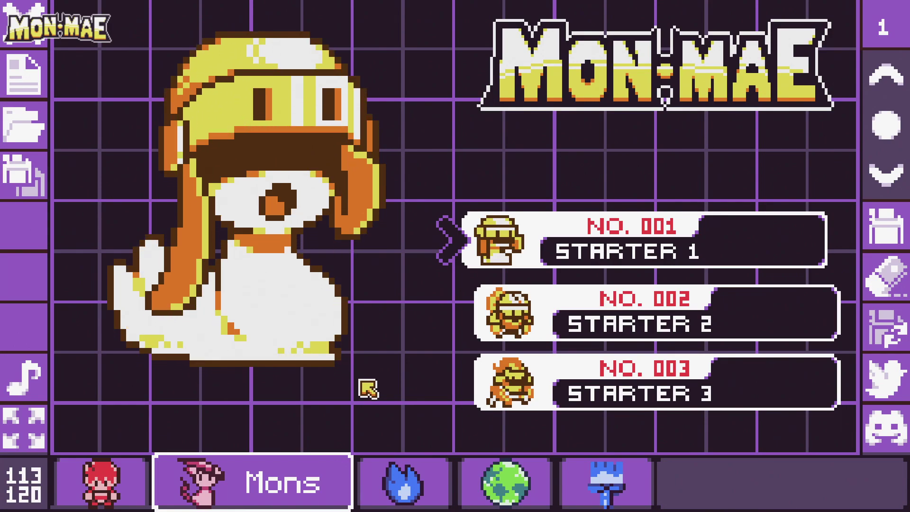
Open the edit page for No. 001 Starter 1 from the top of the Mons list.
{"action": "key", "text": "Return"}
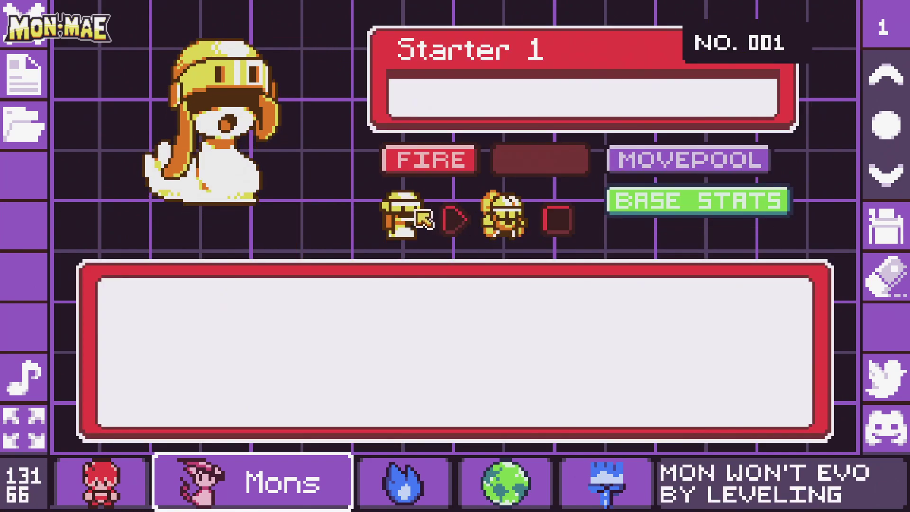
{"action": "key", "text": "Escape"}
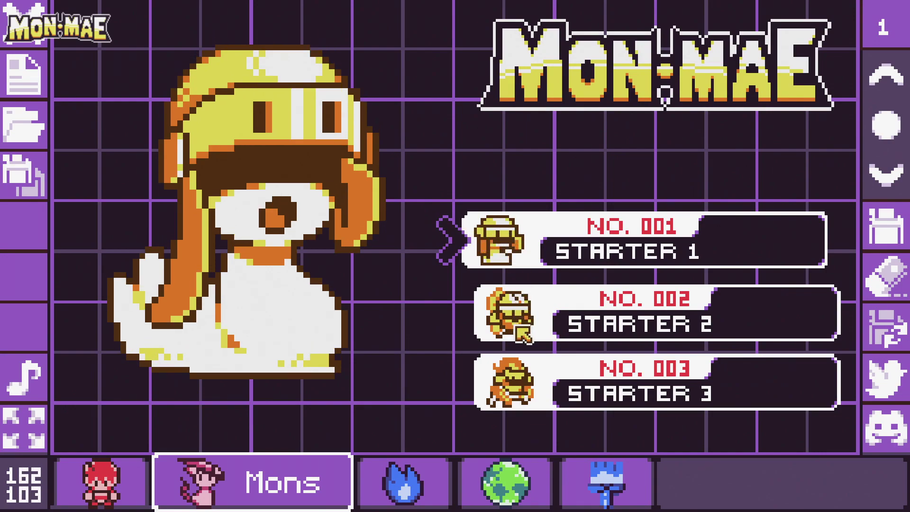
{"action": "scroll", "coordinate": [508, 315], "scroll_direction": "down", "scroll_amount": 3}
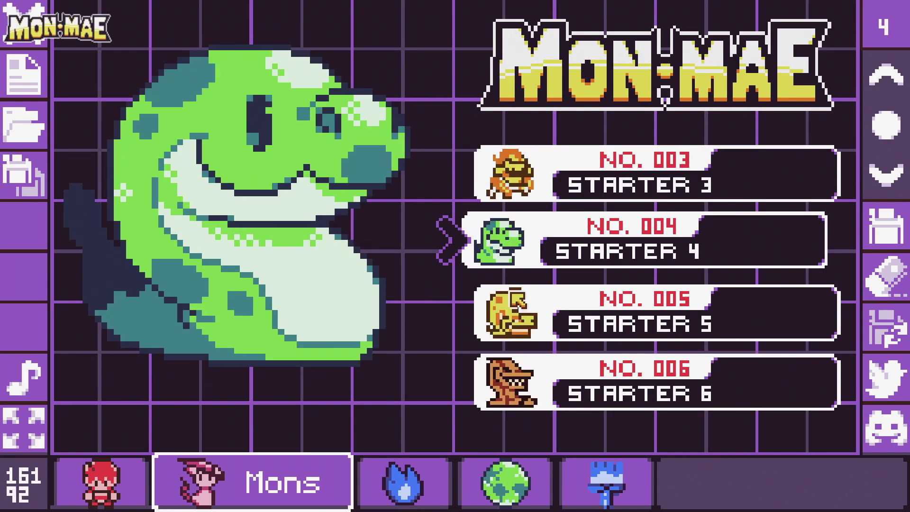
{"action": "scroll", "coordinate": [520, 270], "scroll_direction": "up", "scroll_amount": 3}
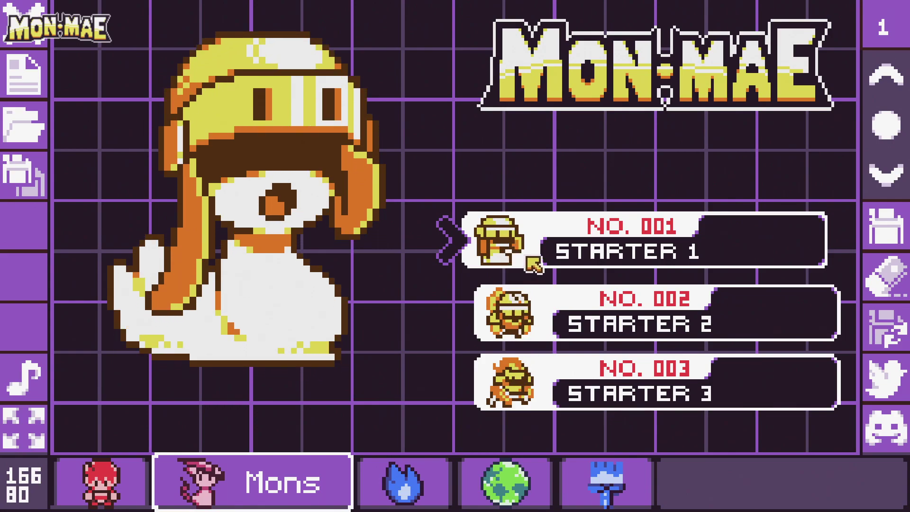
{"action": "left_click", "coordinate": [528, 246]}
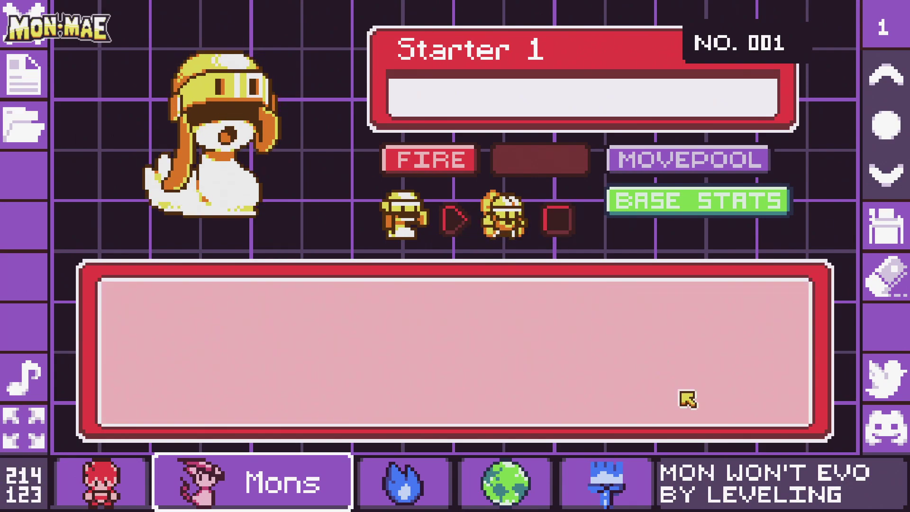
Set No. 001 to evolve at level 10 and rename it Donatello.
{"action": "left_click", "coordinate": [568, 228]}
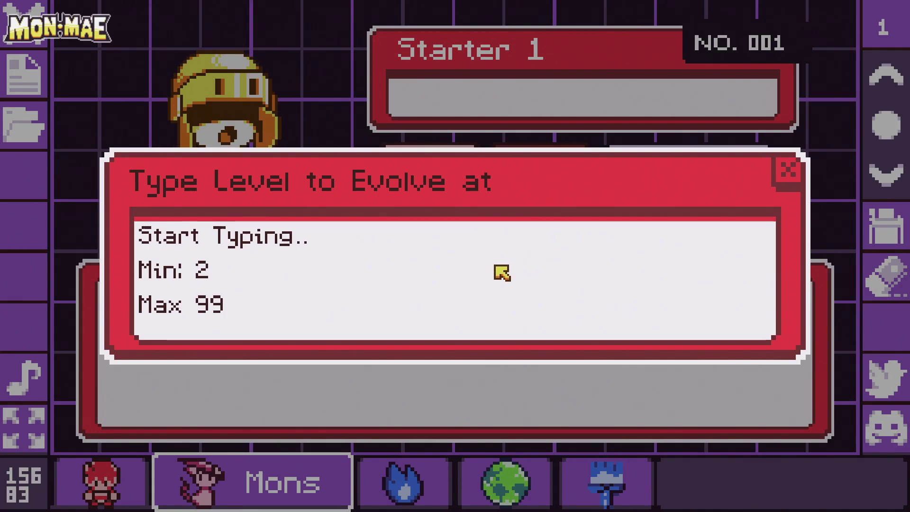
{"action": "type", "text": "10"}
{"action": "key", "text": "Return"}
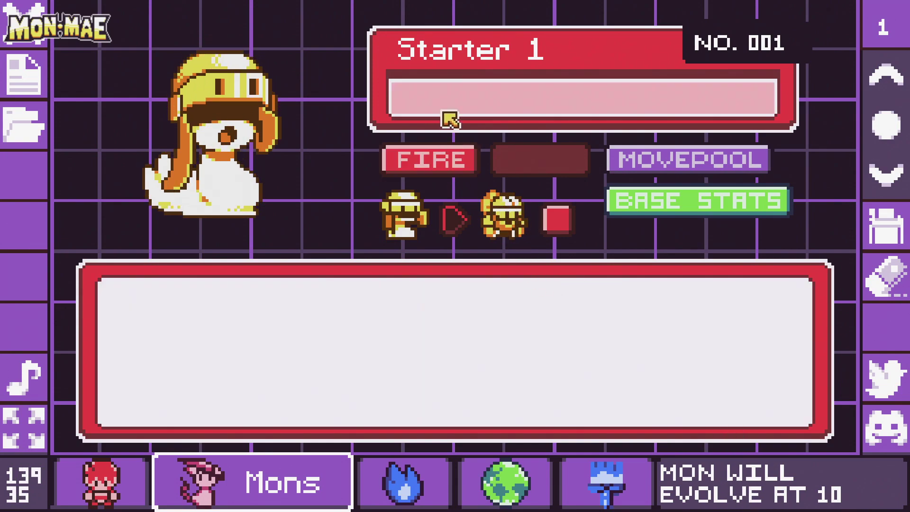
{"action": "left_click", "coordinate": [465, 60]}
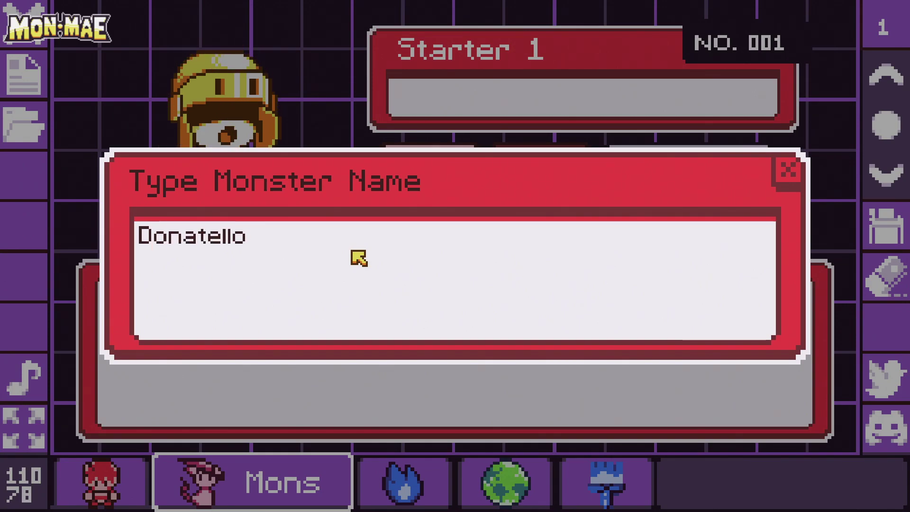
{"action": "key", "text": "Return"}
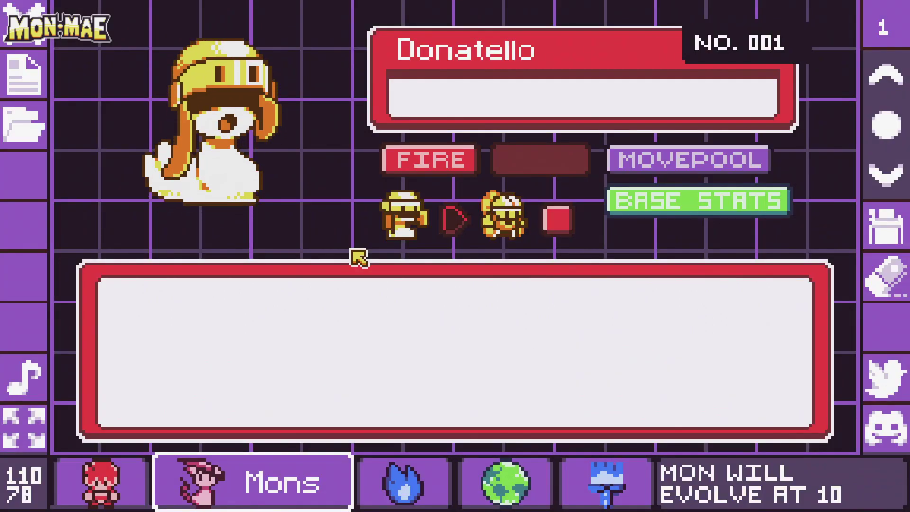
{"action": "left_click", "coordinate": [473, 100]}
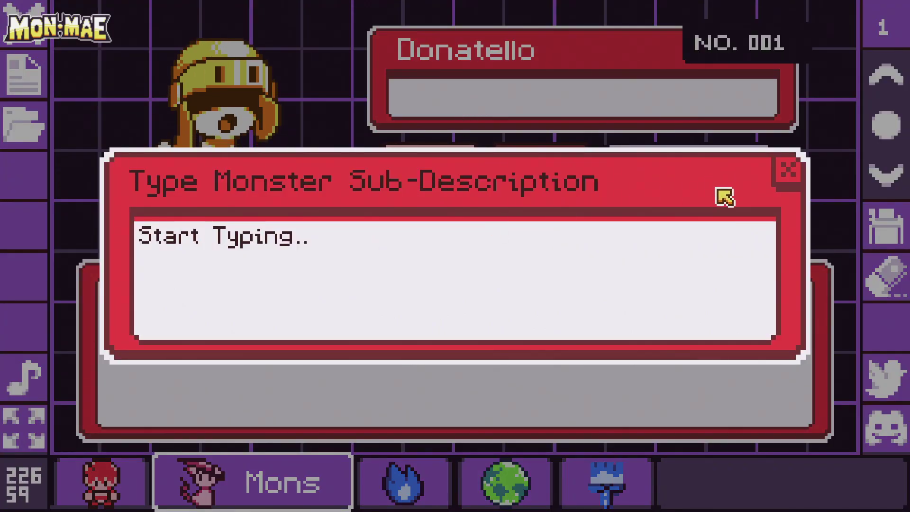
Leave the sub-description empty and change the types from Fire to Dark and Water.
{"action": "key", "text": "Return"}
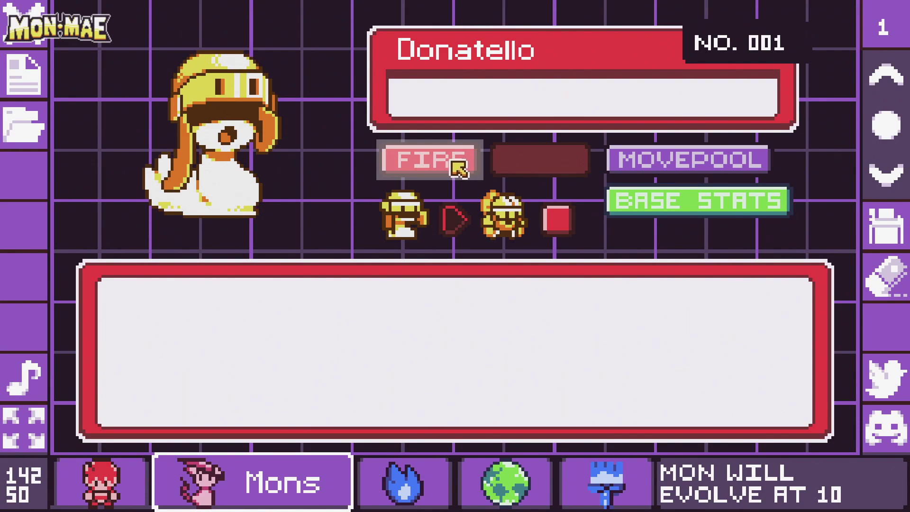
{"action": "left_click", "coordinate": [468, 170]}
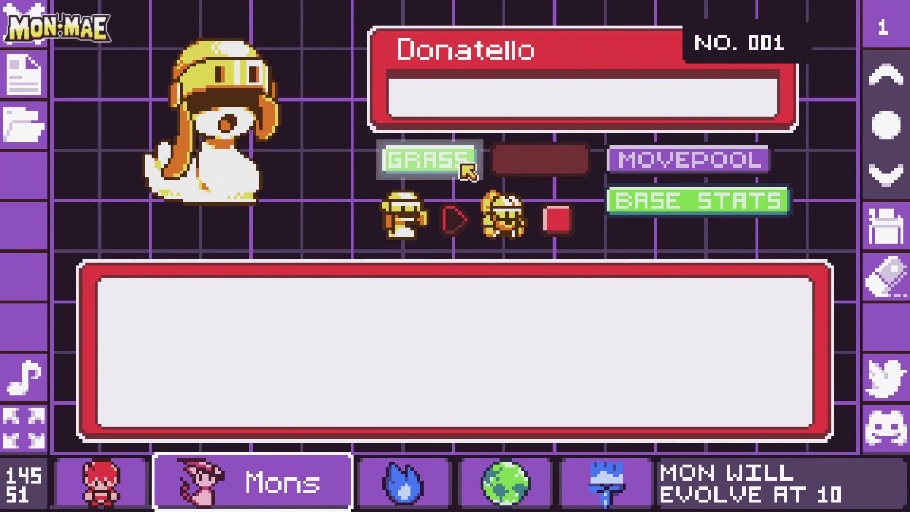
{"action": "left_click", "coordinate": [467, 170]}
{"action": "left_click", "coordinate": [467, 169]}
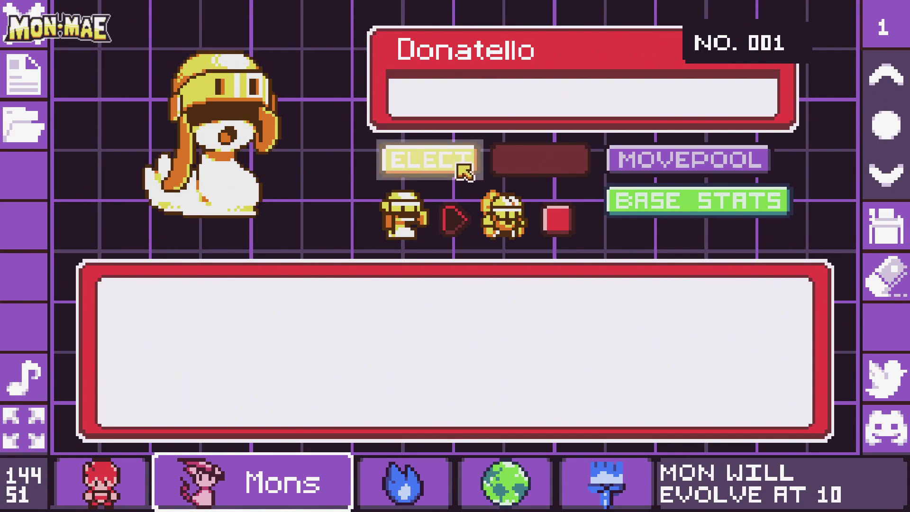
{"action": "left_click", "coordinate": [467, 170]}
{"action": "left_click", "coordinate": [549, 171]}
{"action": "left_click", "coordinate": [549, 171]}
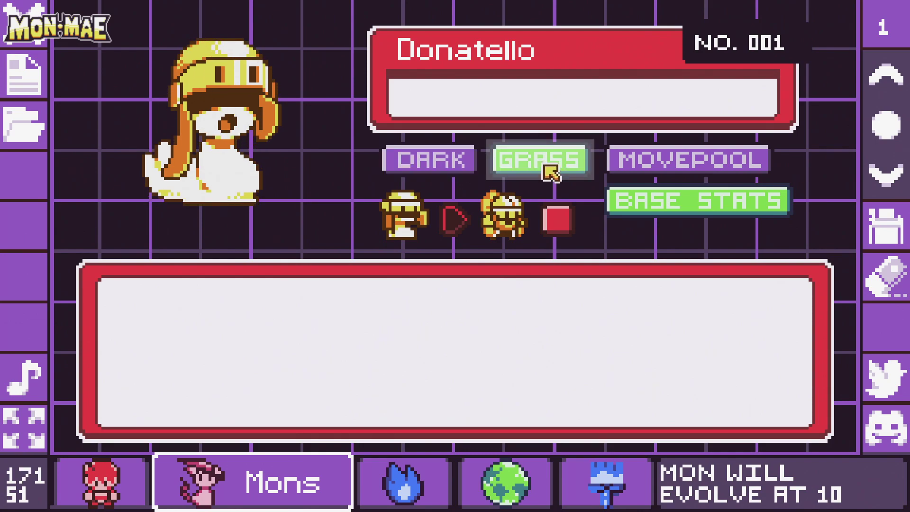
{"action": "left_click", "coordinate": [549, 171]}
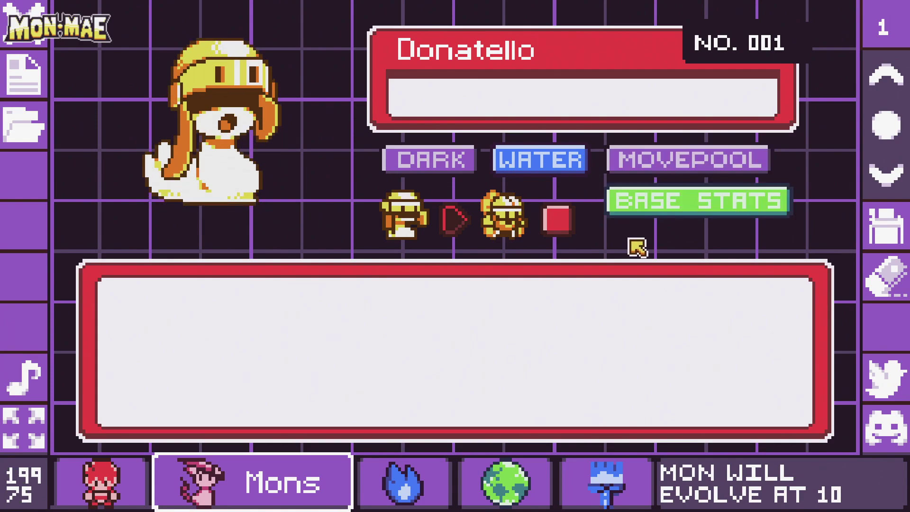
Enter the main description, rewrite it as 'Oh no', and save the monster.
{"action": "left_click", "coordinate": [272, 324]}
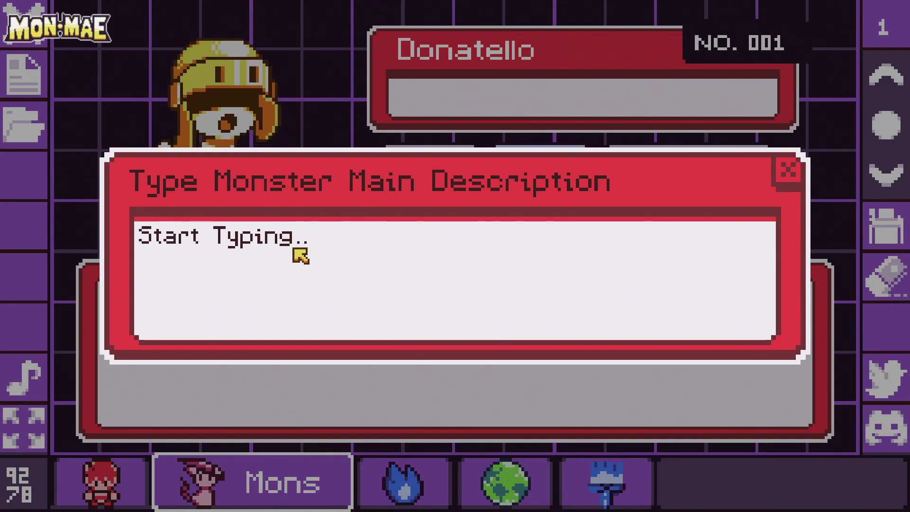
{"action": "type", "text": "Descrip"}
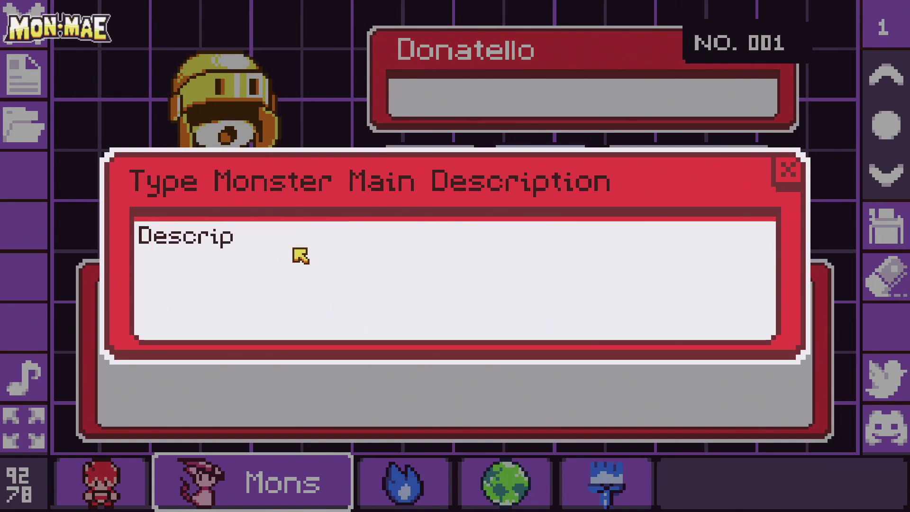
{"action": "type", "text": "tion goes here1"}
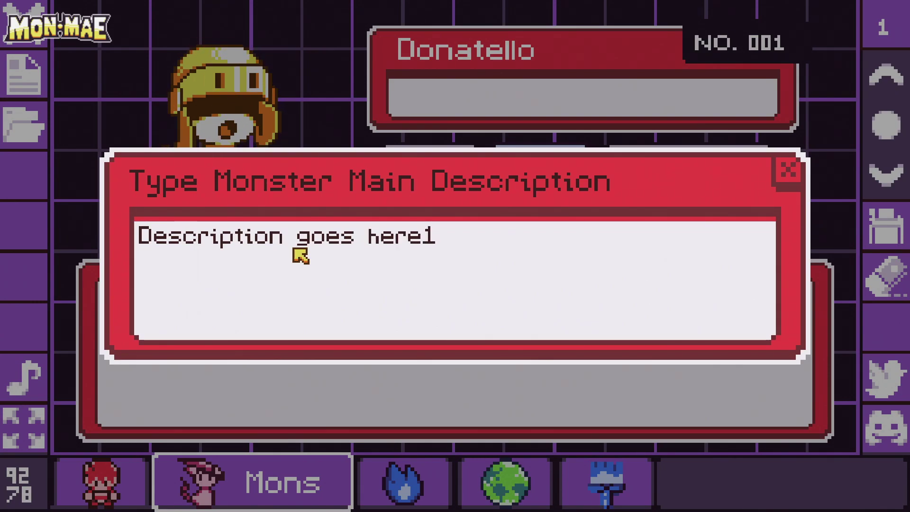
{"action": "key", "text": "Return"}
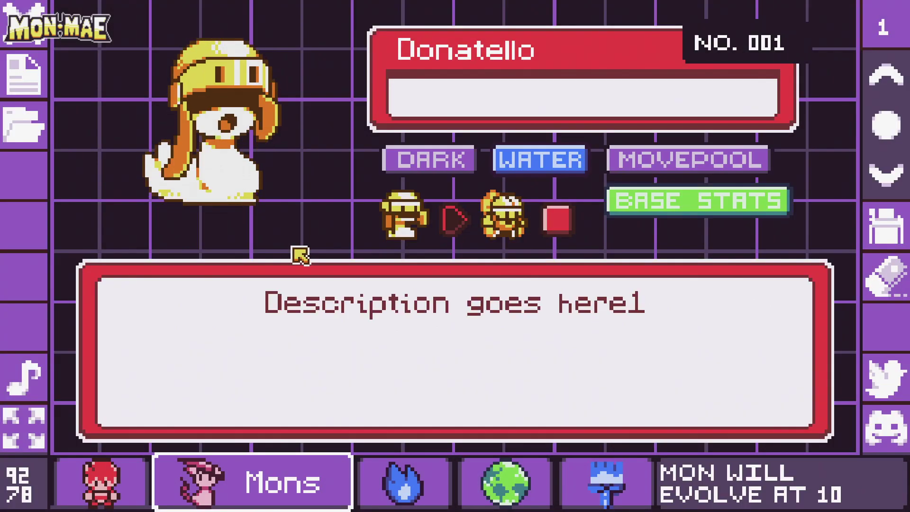
{"action": "left_click", "coordinate": [602, 338]}
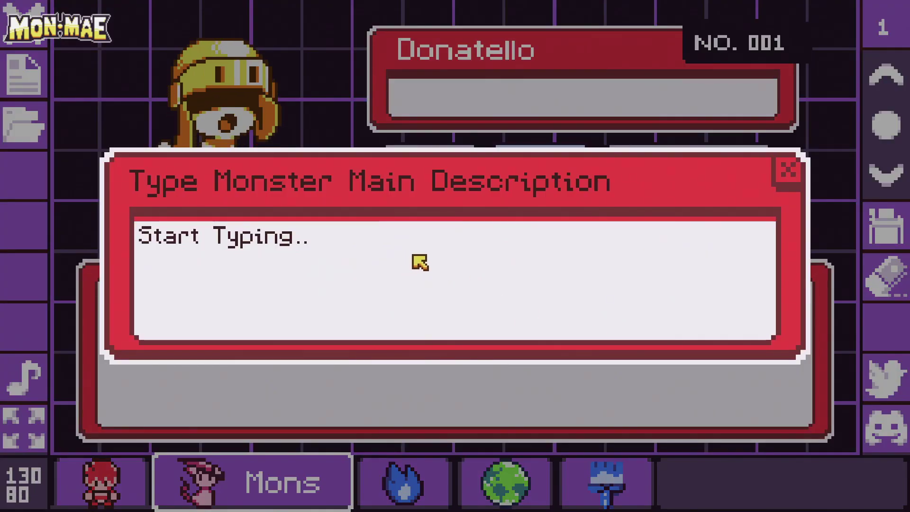
{"action": "type", "text": "Oh no"}
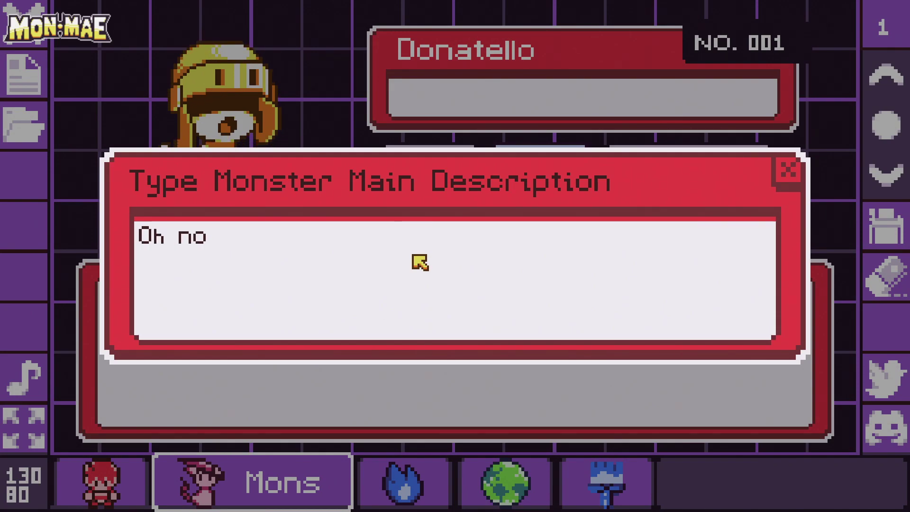
{"action": "key", "text": "Return"}
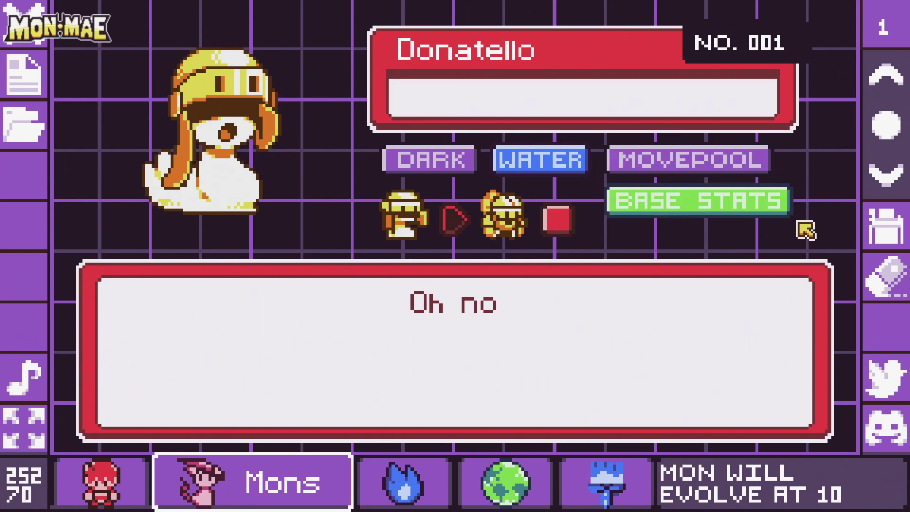
{"action": "left_click", "coordinate": [885, 235]}
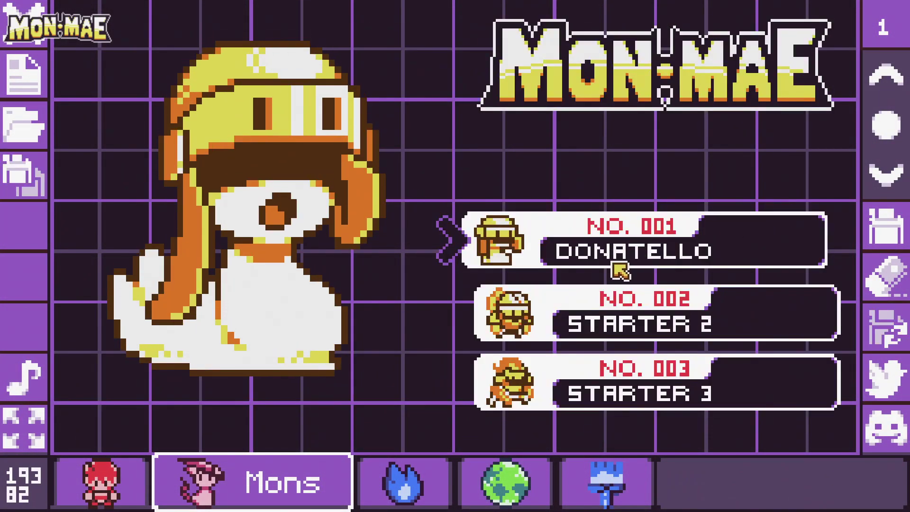
Reopen Donatello's entry from the list to verify it, then return to the list.
{"action": "scroll", "coordinate": [697, 261], "scroll_direction": "down", "scroll_amount": 1}
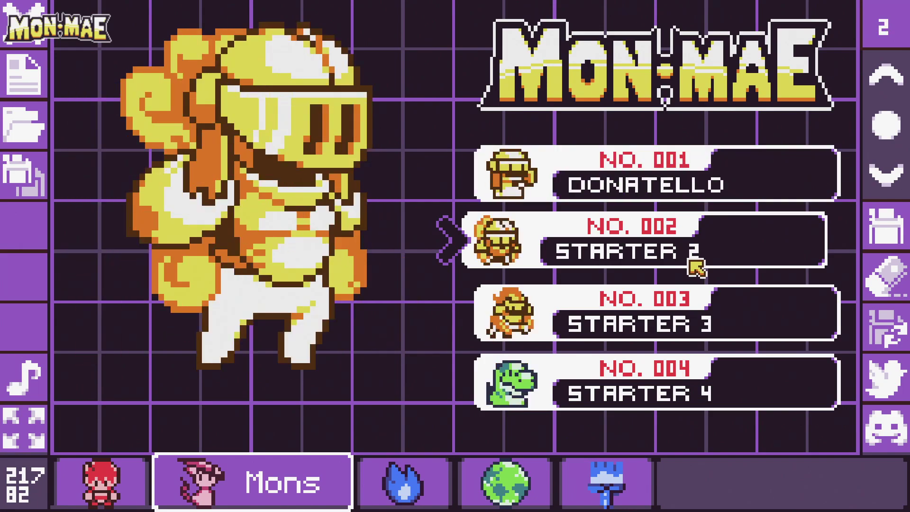
{"action": "scroll", "coordinate": [696, 262], "scroll_direction": "up", "scroll_amount": 1}
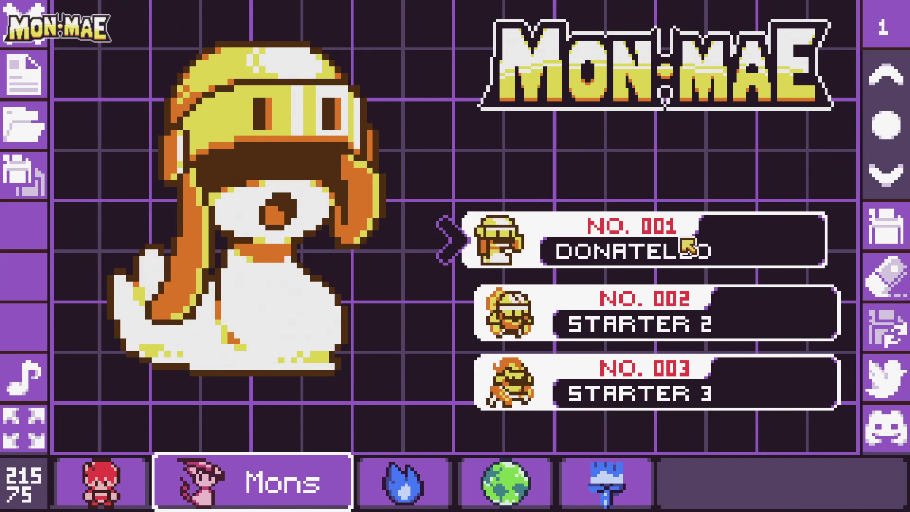
{"action": "left_click", "coordinate": [688, 247]}
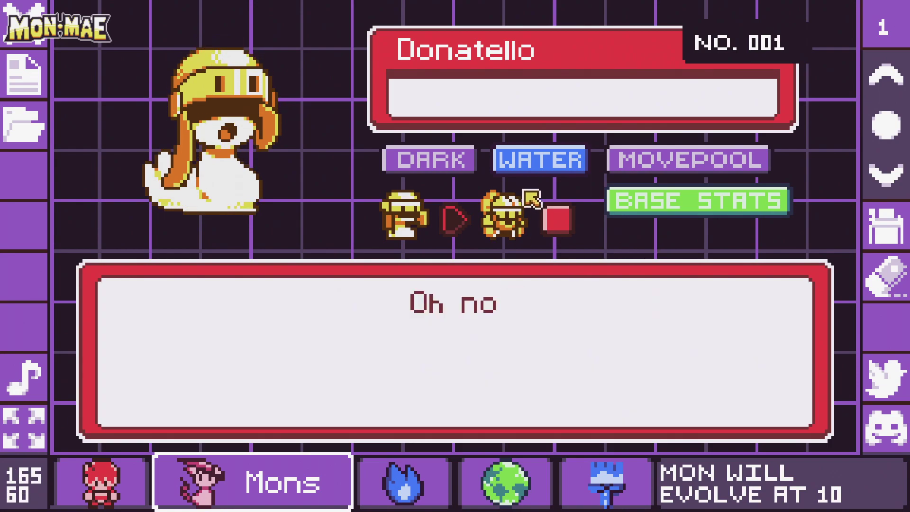
{"action": "key", "text": "Escape"}
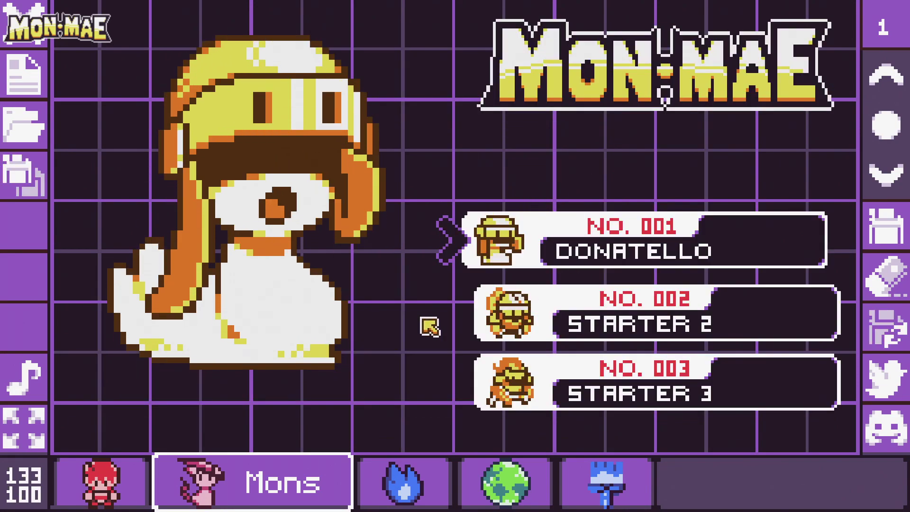